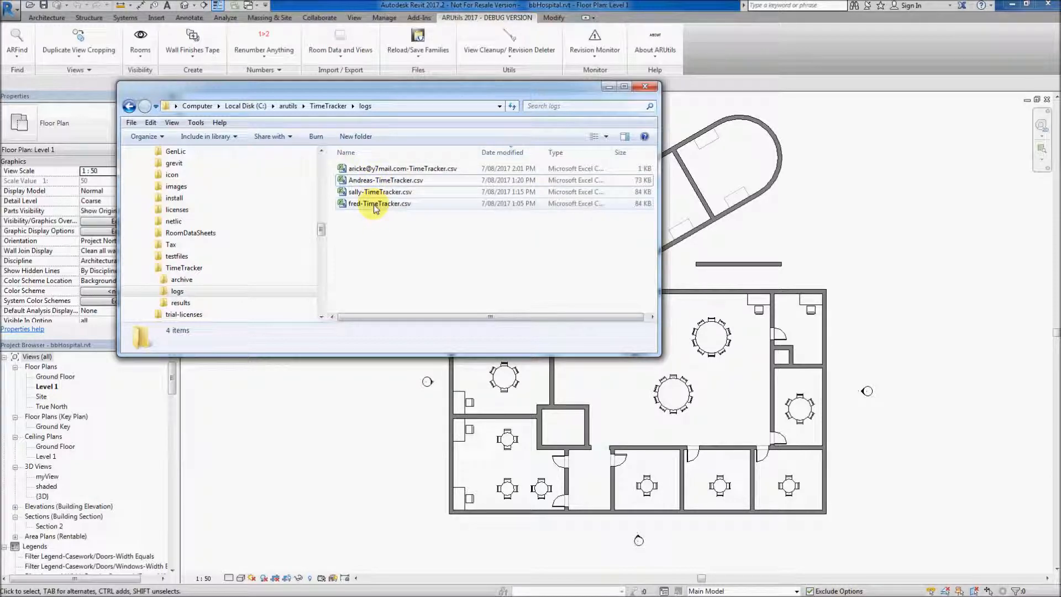
Open the oldest TimeTracker CSV log, modified at 1:05 PM, in Excel and fit all columns to their contents
click(375, 205)
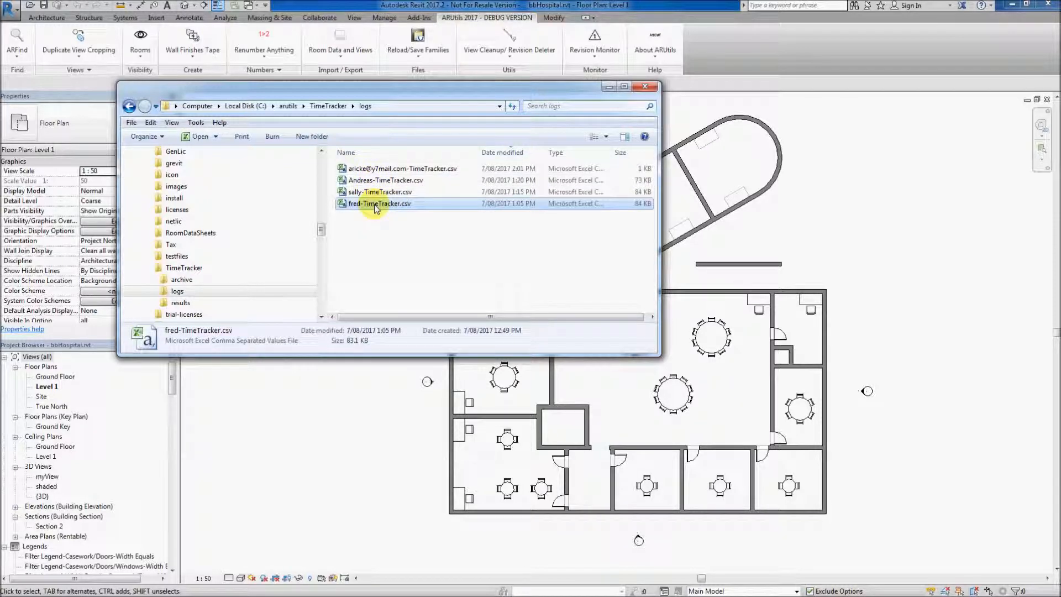
double_click(374, 206)
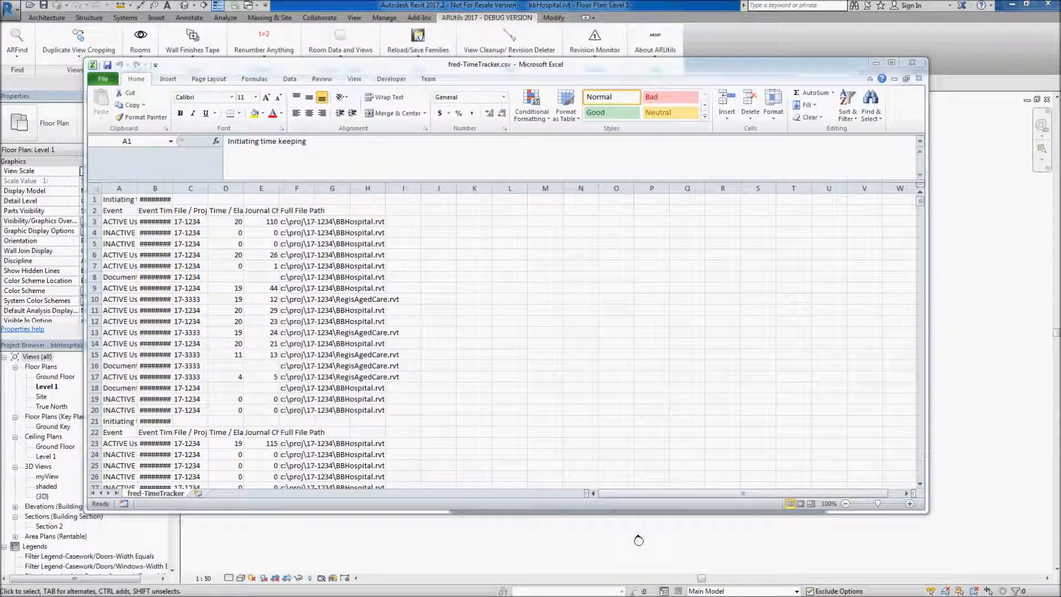
click(95, 188)
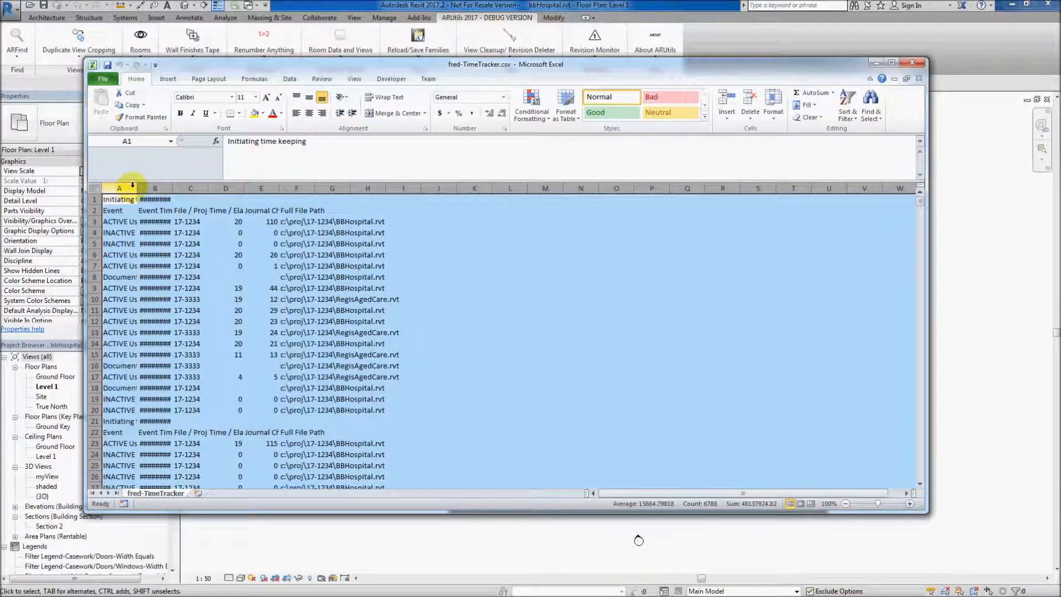
double_click(137, 188)
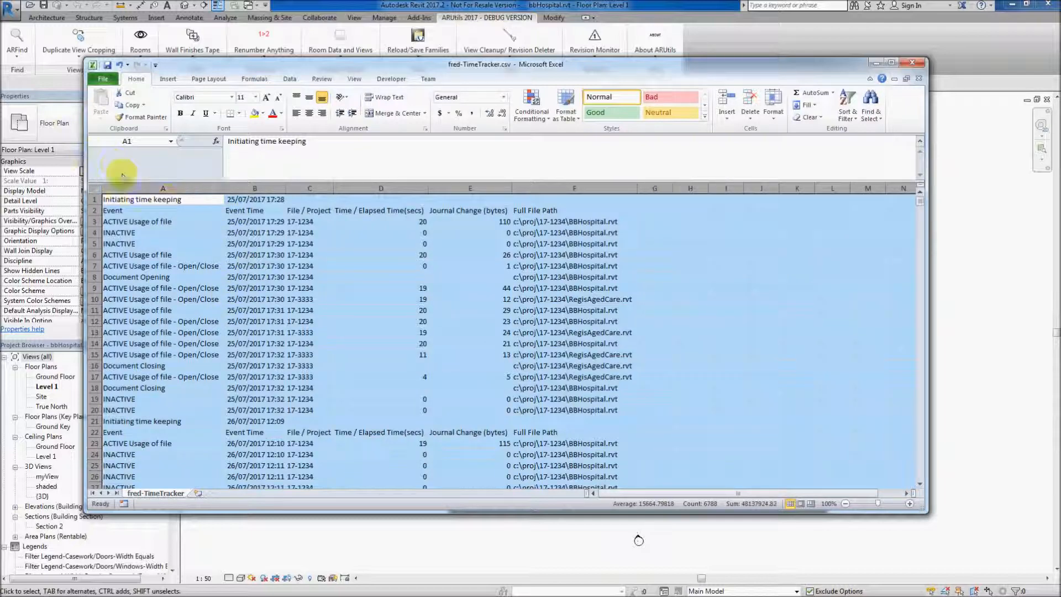
click(216, 239)
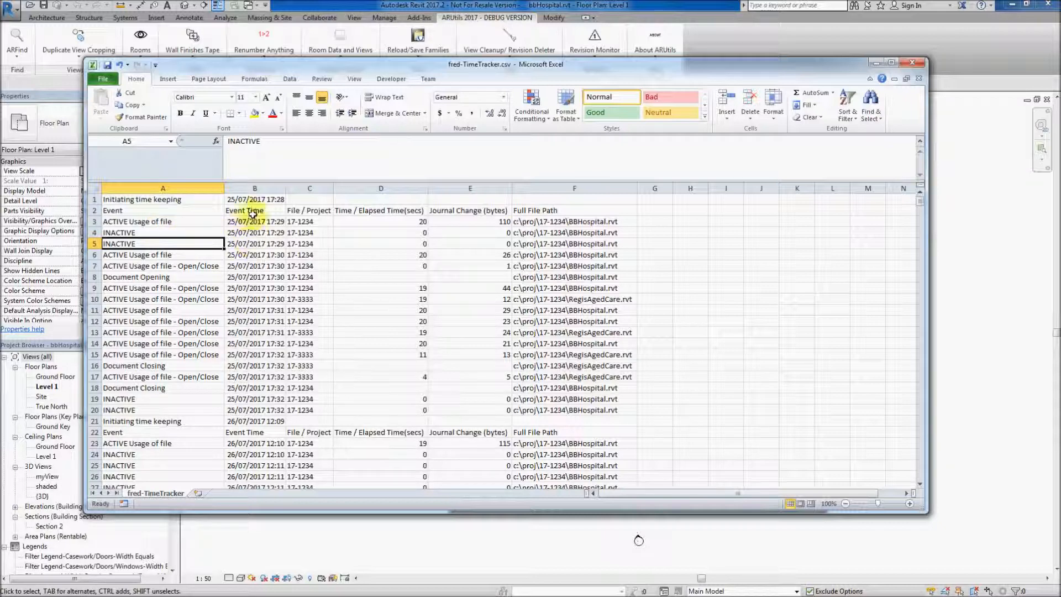
Examine the log's event entries, including event time, project number, elapsed time, journal change and full file path
click(314, 221)
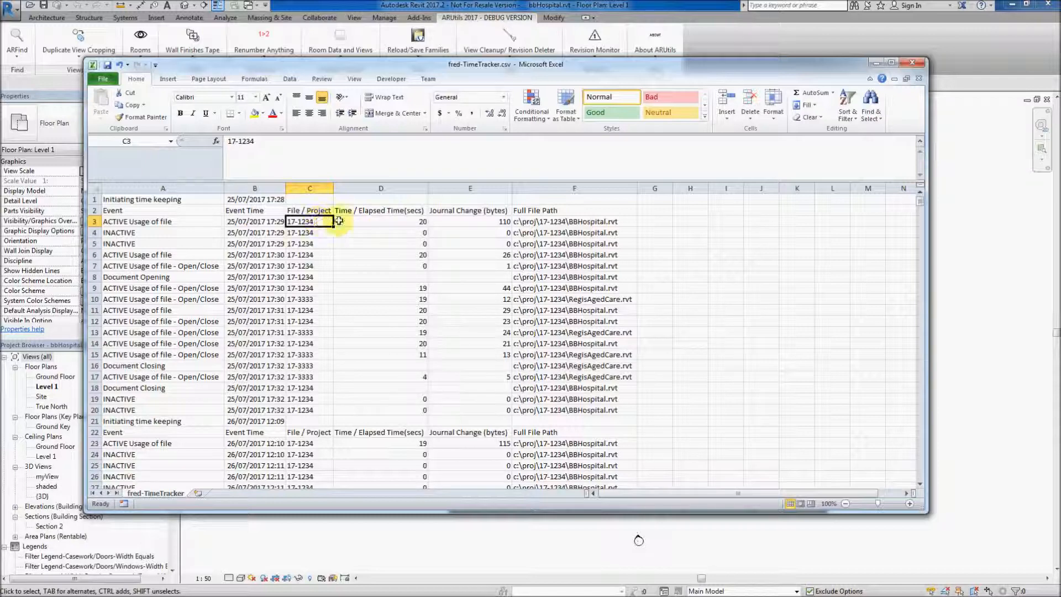
click(553, 222)
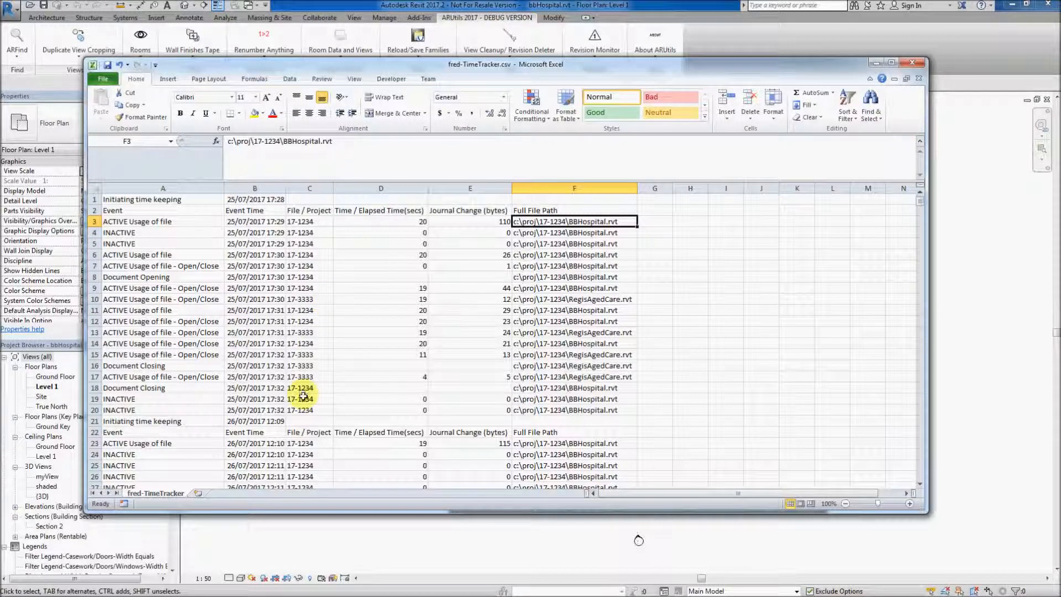
scroll(310, 395, down, 2)
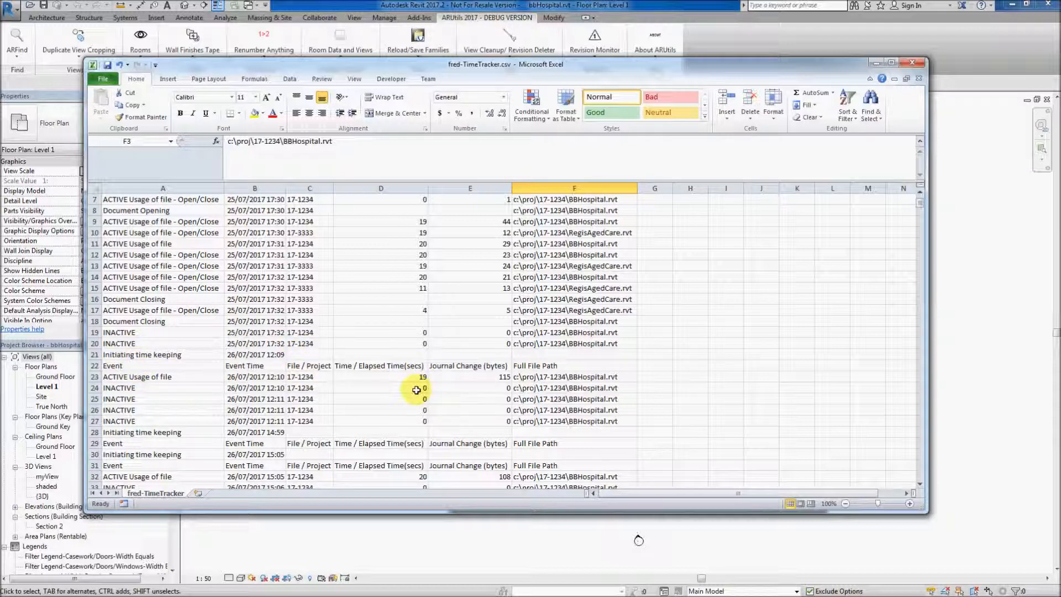
scroll(416, 389, down, 11)
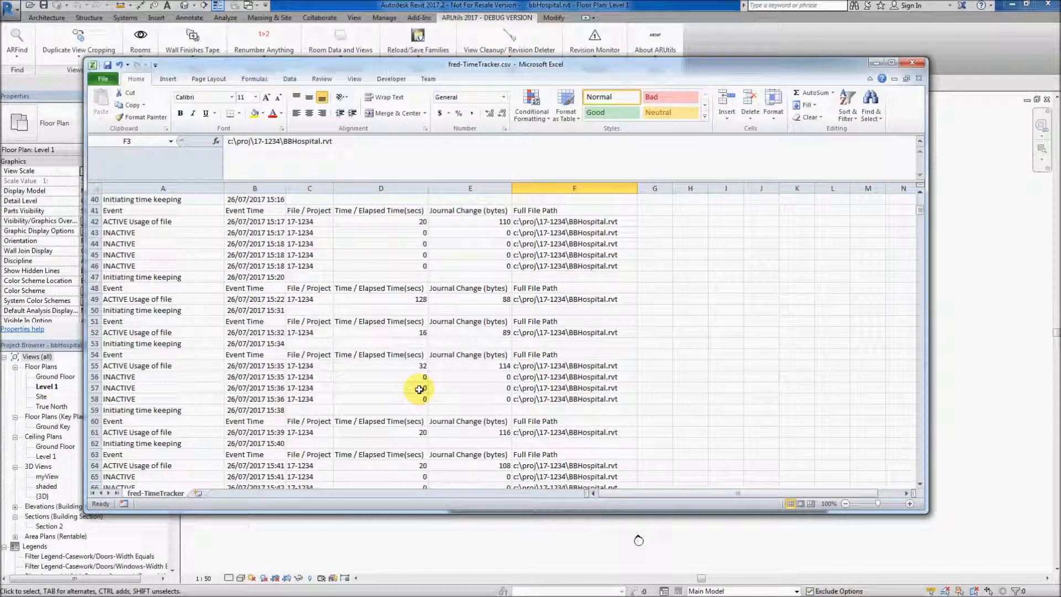
scroll(419, 390, down, 11)
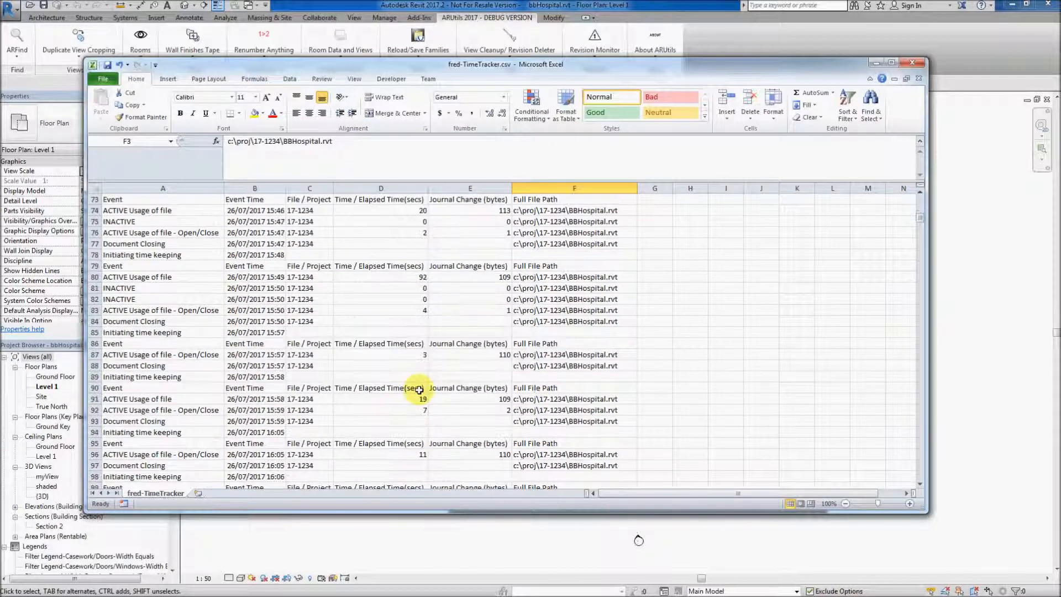
scroll(420, 390, down, 3)
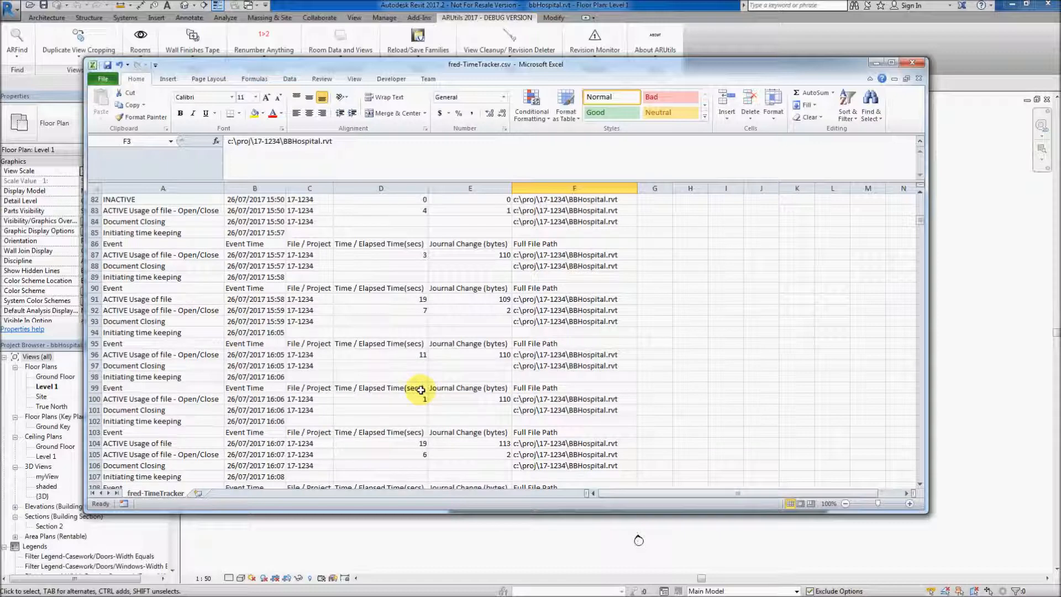
scroll(421, 390, down, 1)
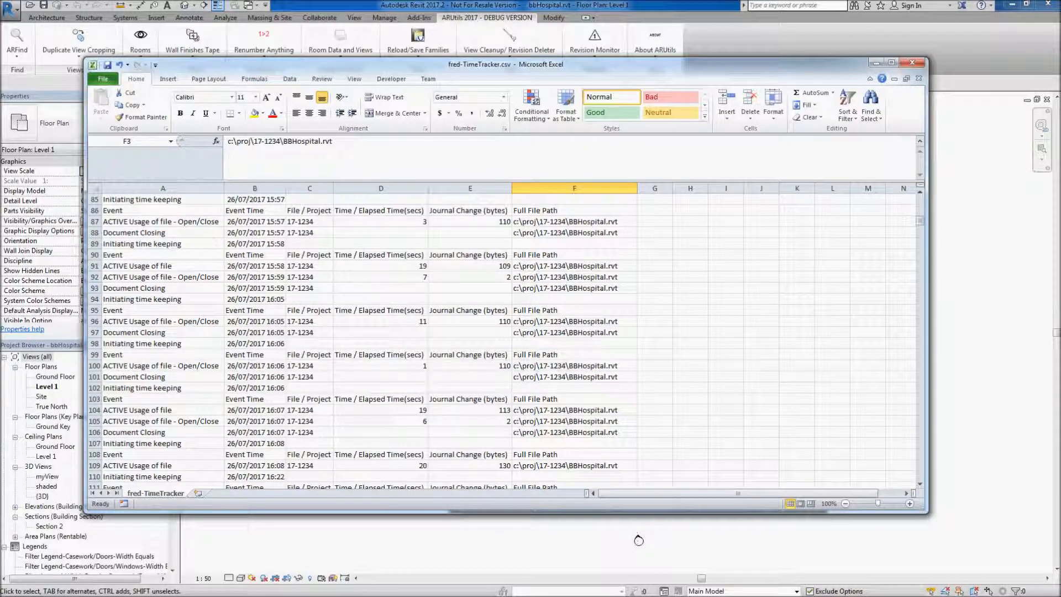
click(366, 267)
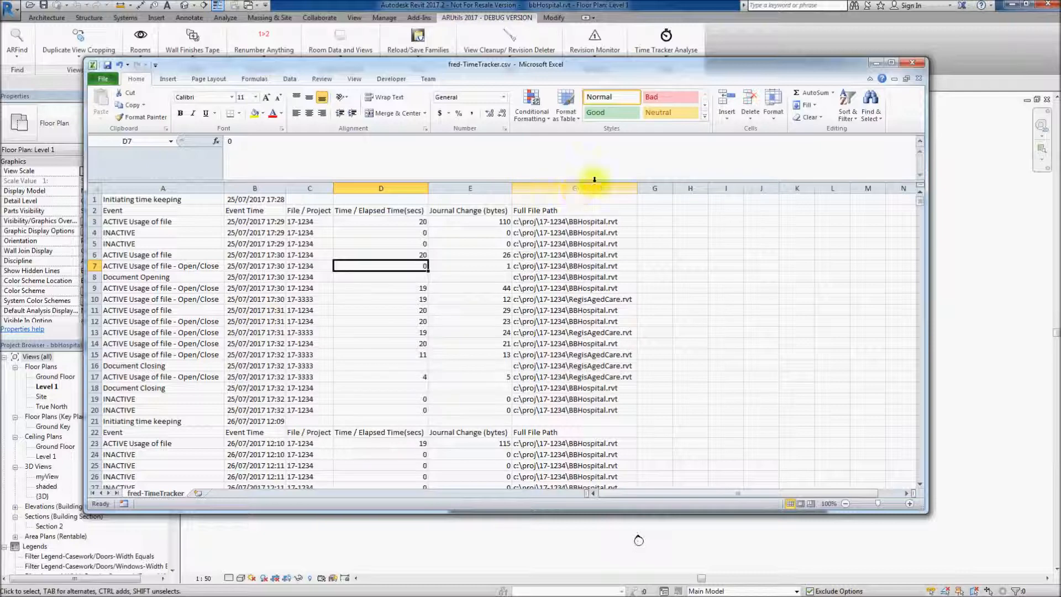
Close the log spreadsheet without saving its changes and minimize the logs folder window to return to Revit
click(910, 65)
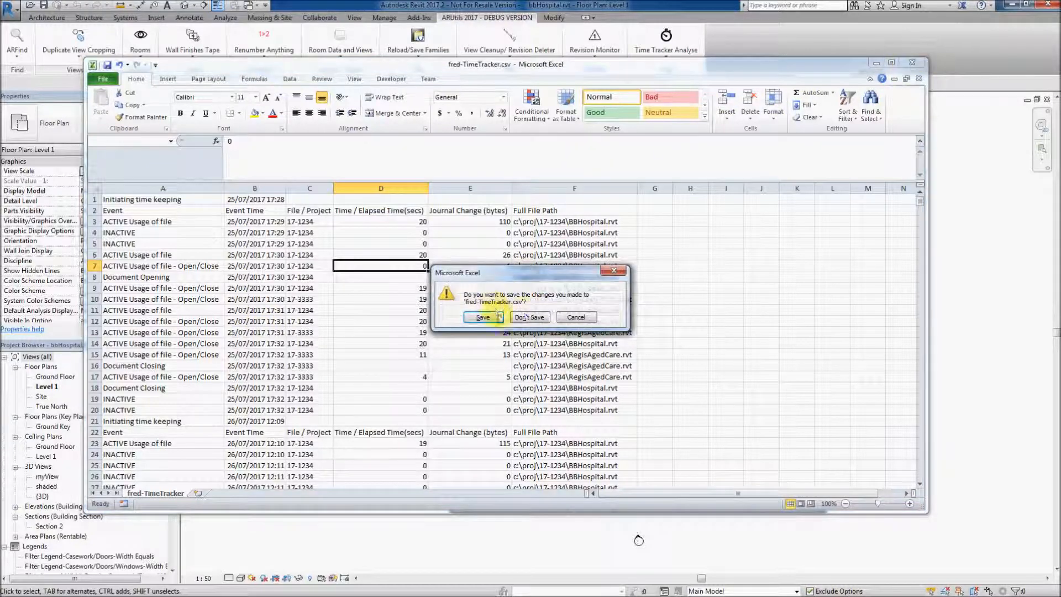
click(527, 318)
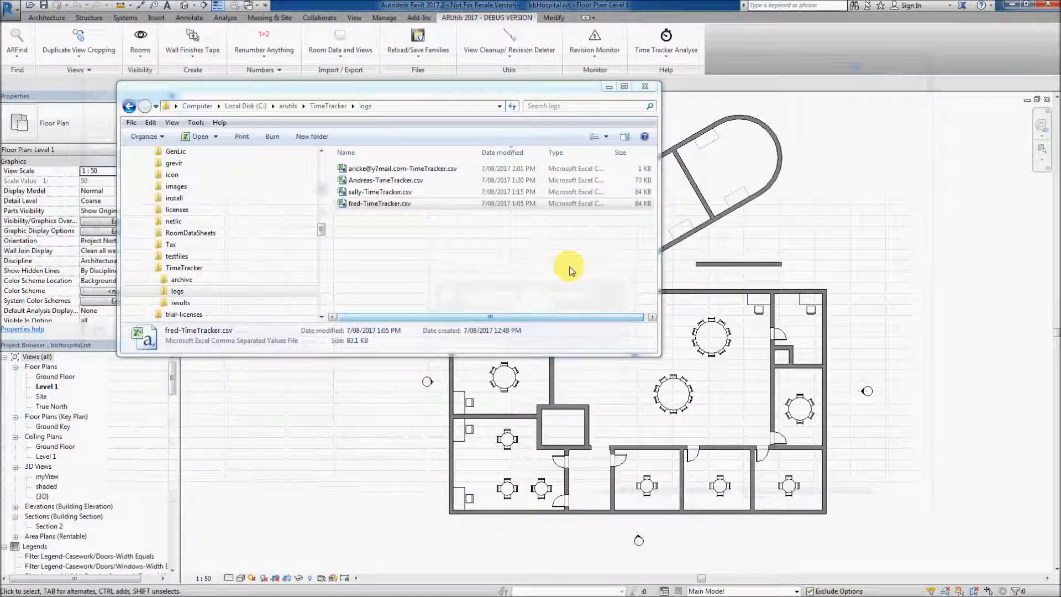
click(610, 87)
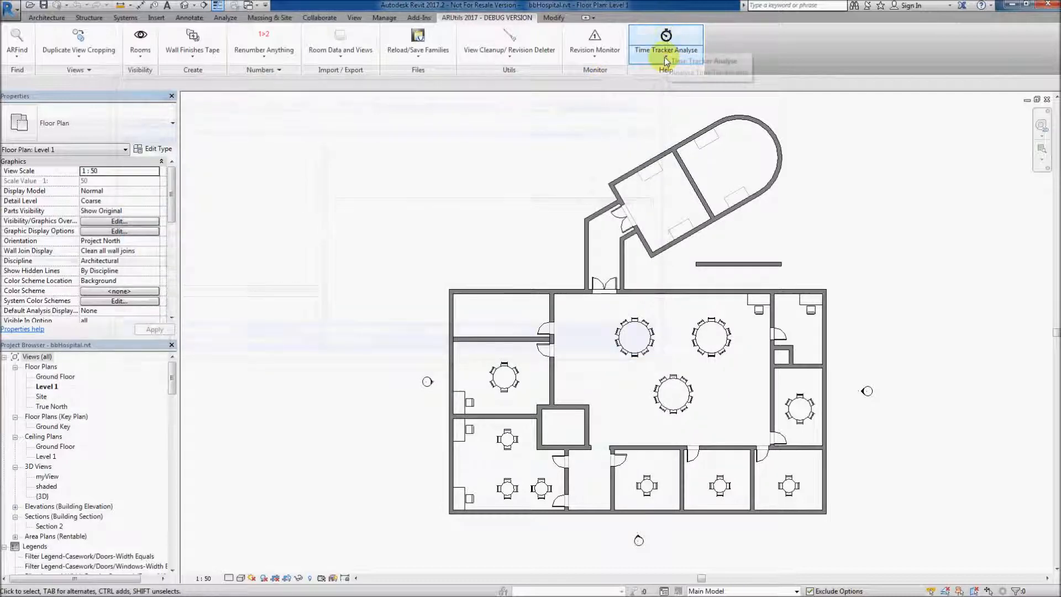
Start Time Tracker Analyse and load the three TimeTracker logs as input, leaving out the one named with an e-mail address
click(665, 58)
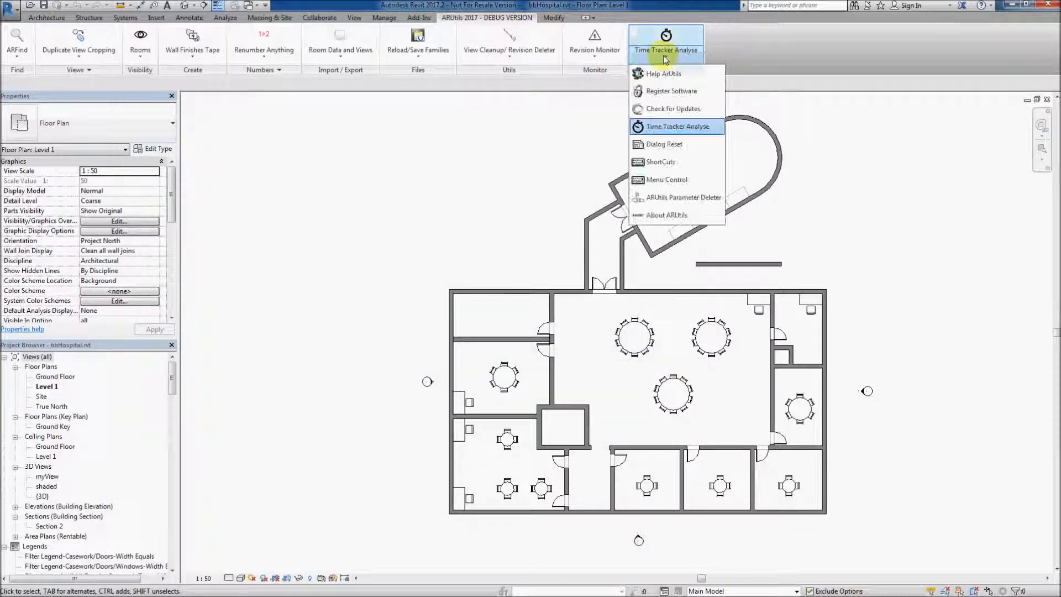
click(681, 127)
drag(194, 168, 438, 125)
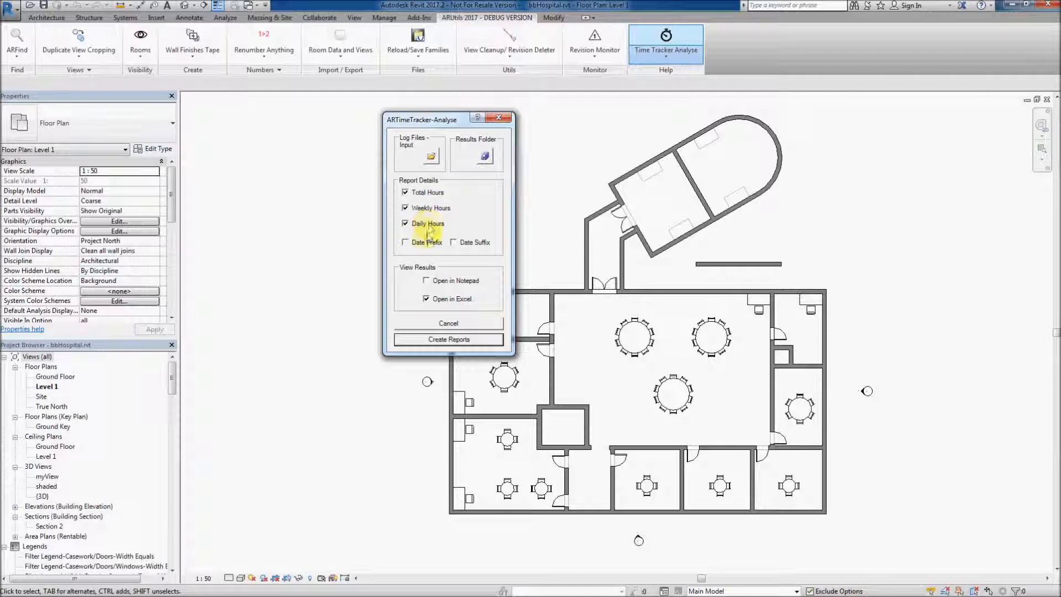
click(431, 159)
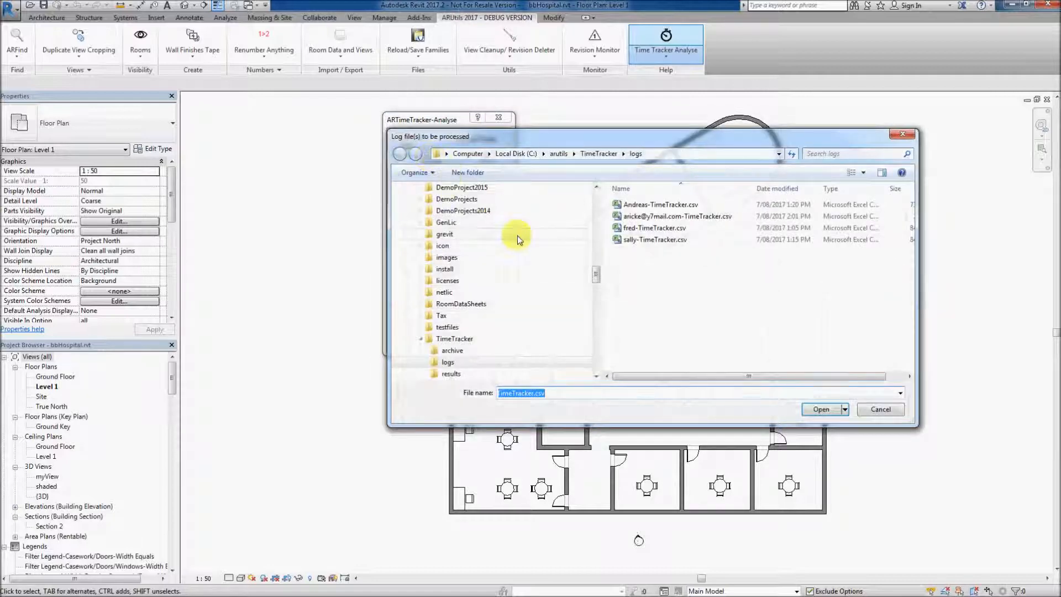
click(635, 205)
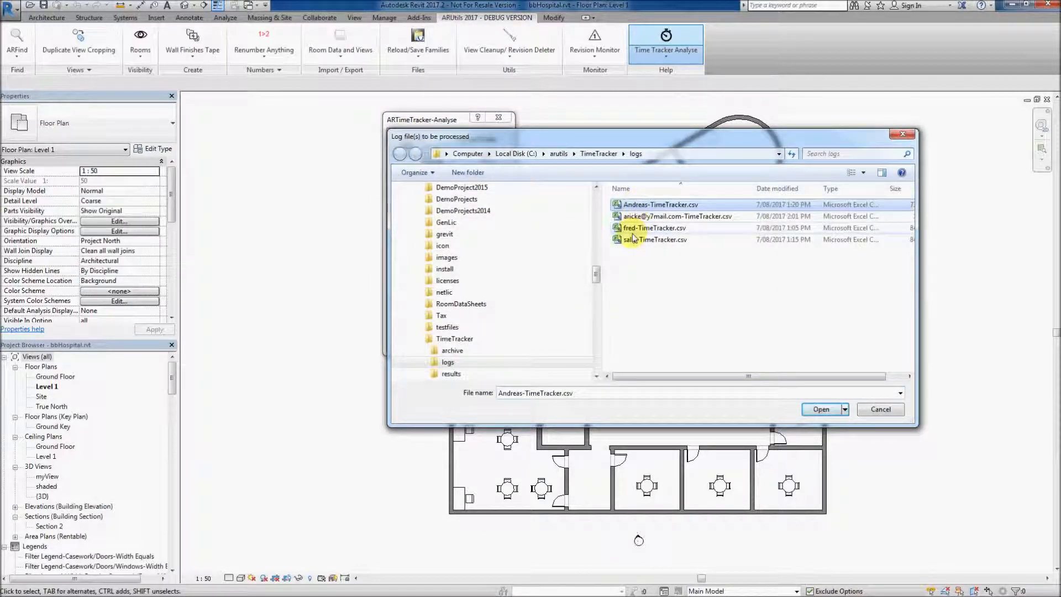
ctrl+click(652, 228)
ctrl+click(636, 240)
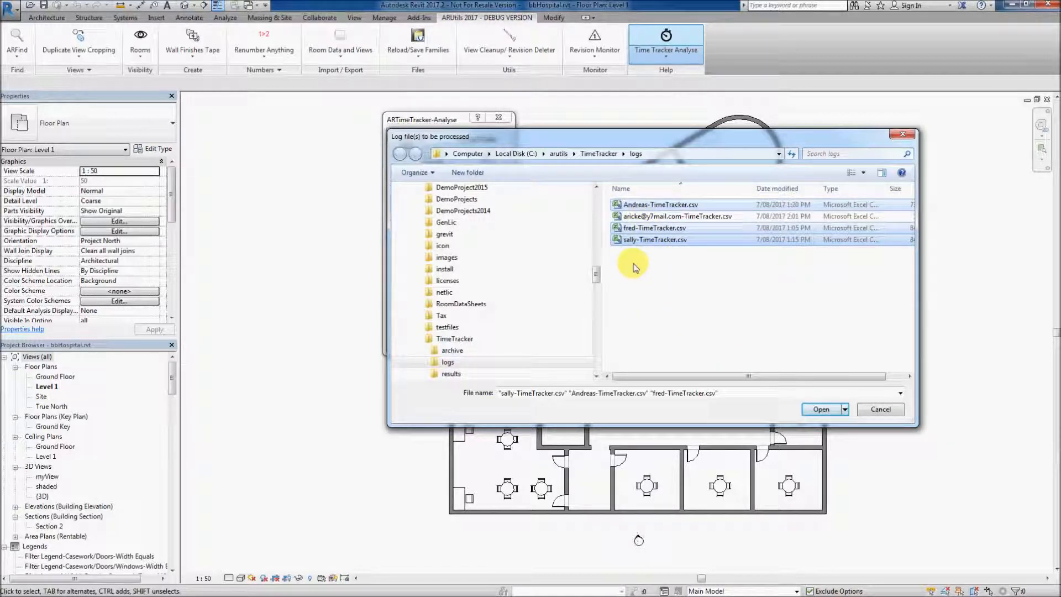
click(822, 410)
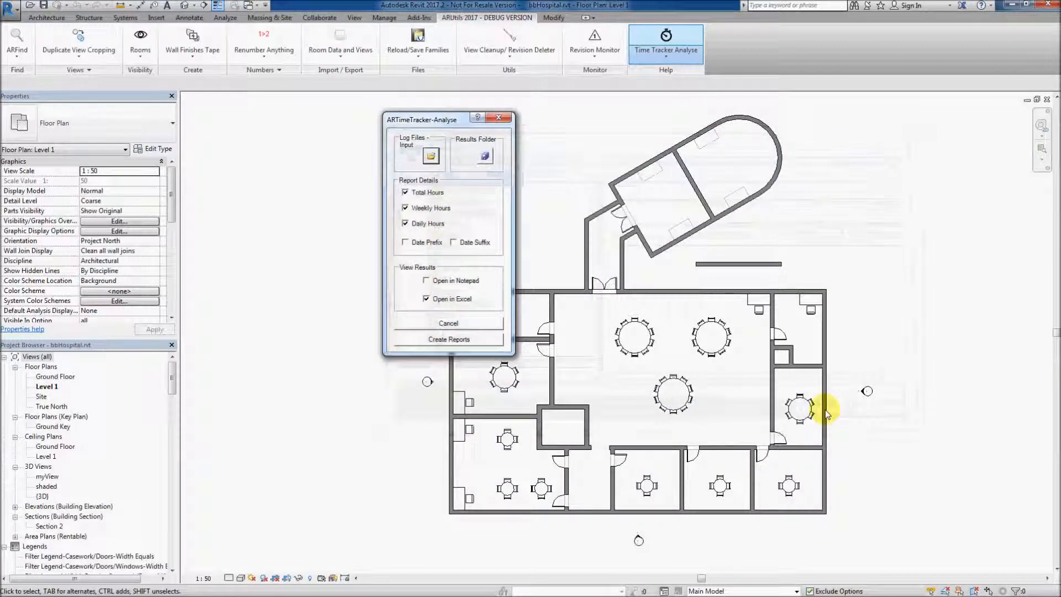
Create the time tracking reports and fit all columns of the resulting spreadsheet to their contents
click(447, 339)
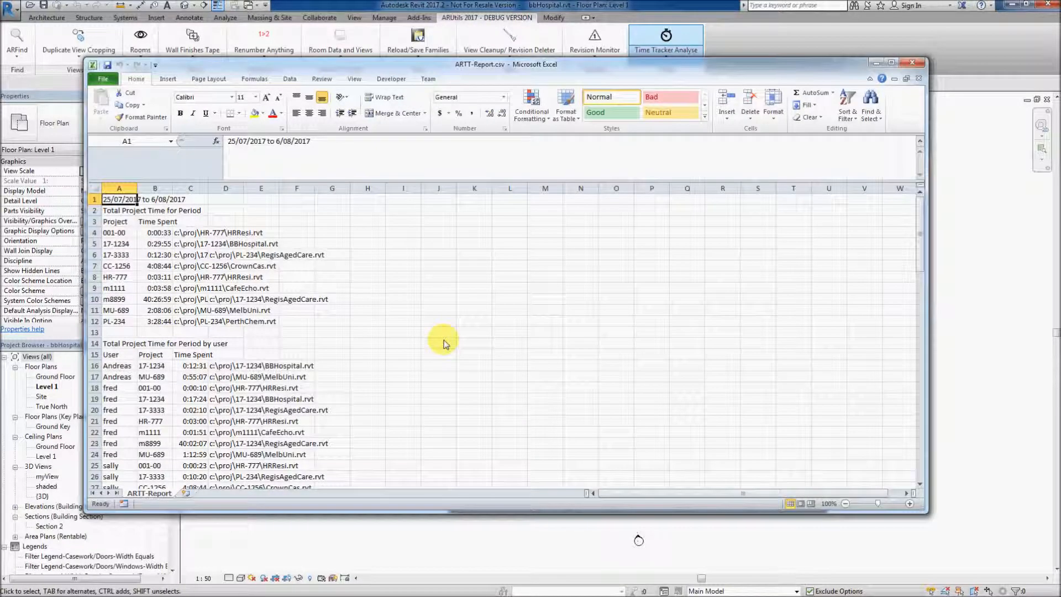
click(94, 188)
double_click(137, 189)
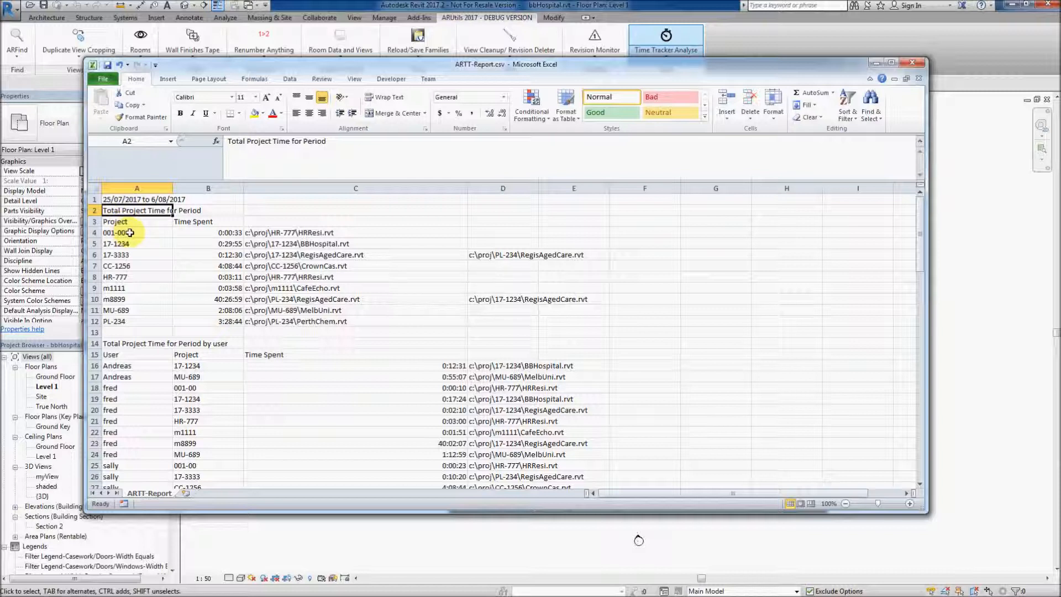
Review the report's total project time by user and its weekly project time, comparing the repeated 17-3333 entries
click(152, 345)
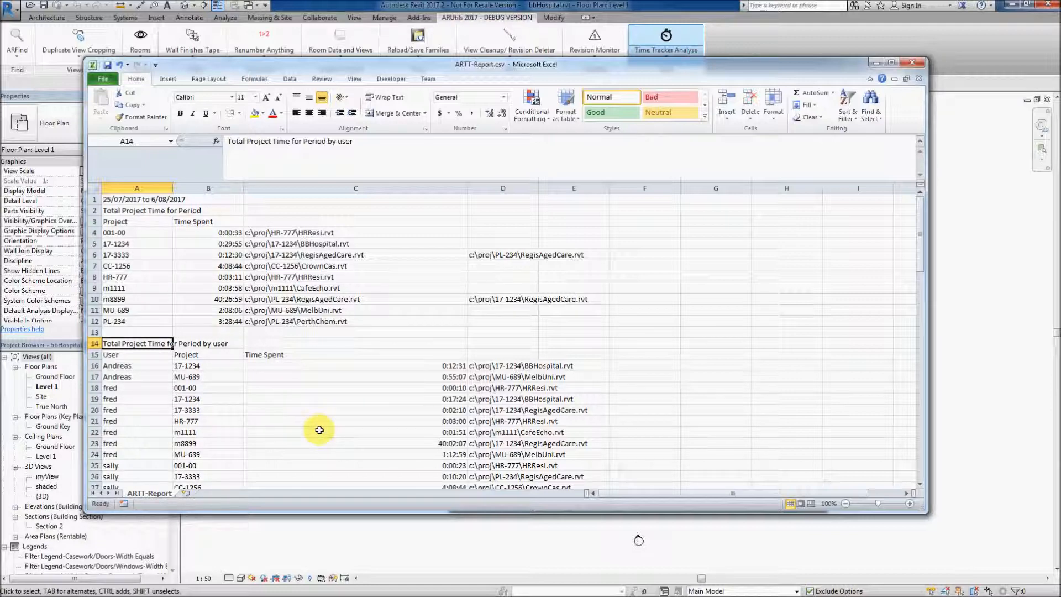
scroll(319, 420, down, 3)
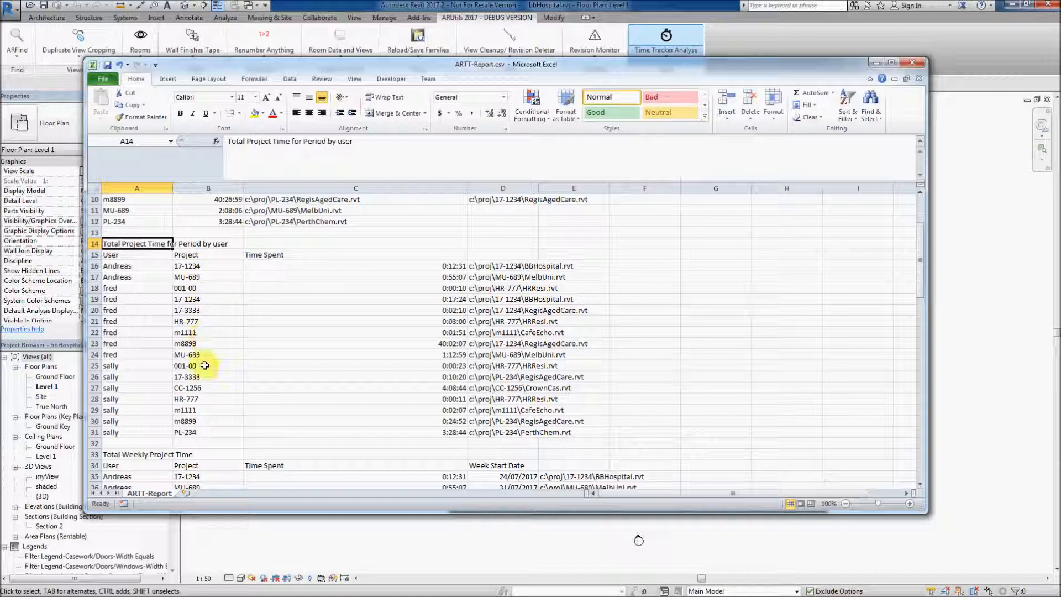
scroll(198, 432, down, 3)
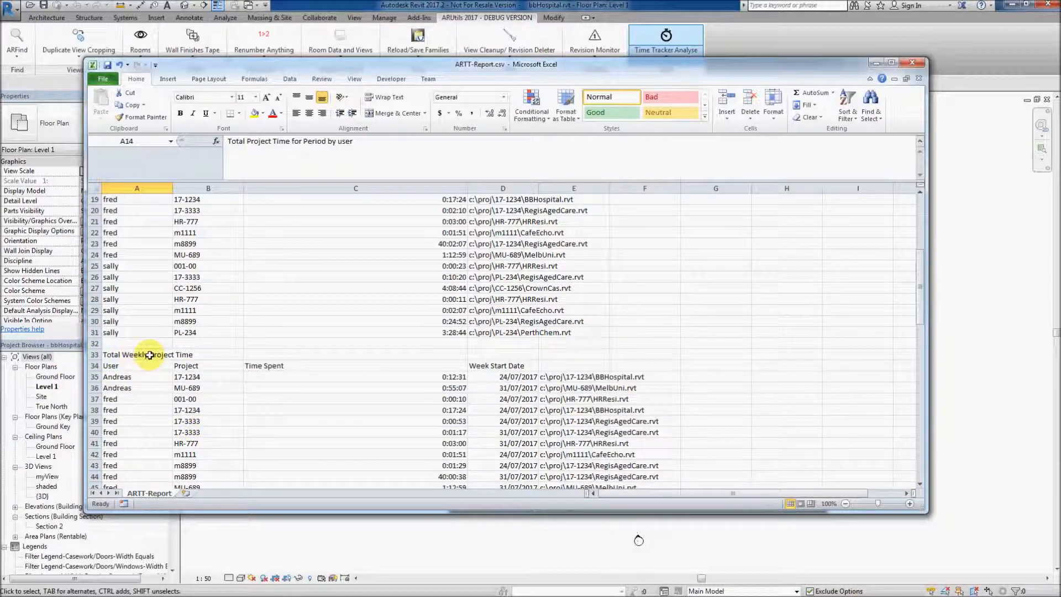
click(150, 356)
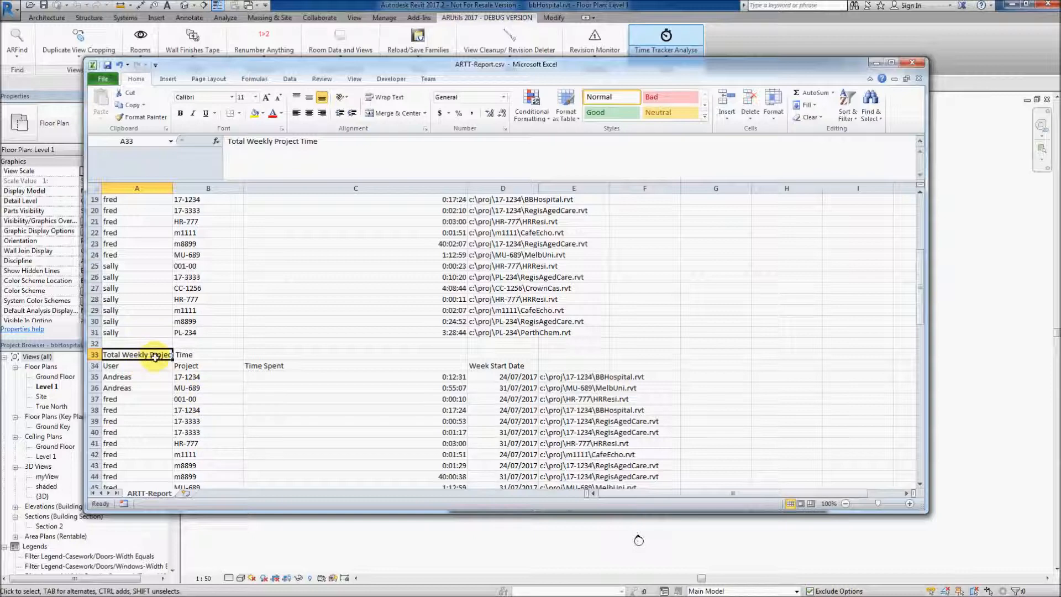
scroll(160, 431, down, 1)
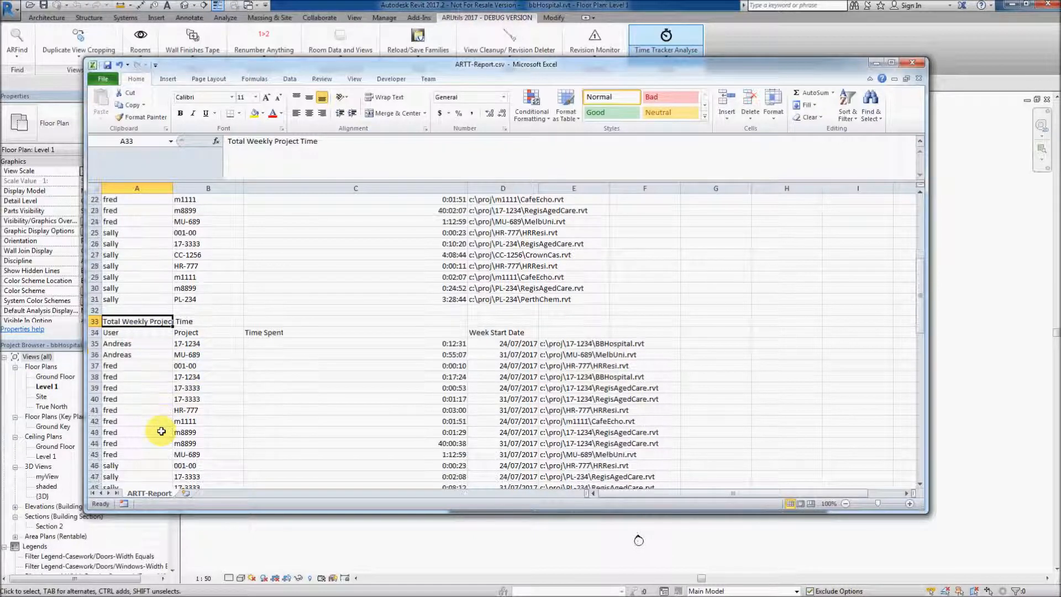
click(183, 387)
click(188, 399)
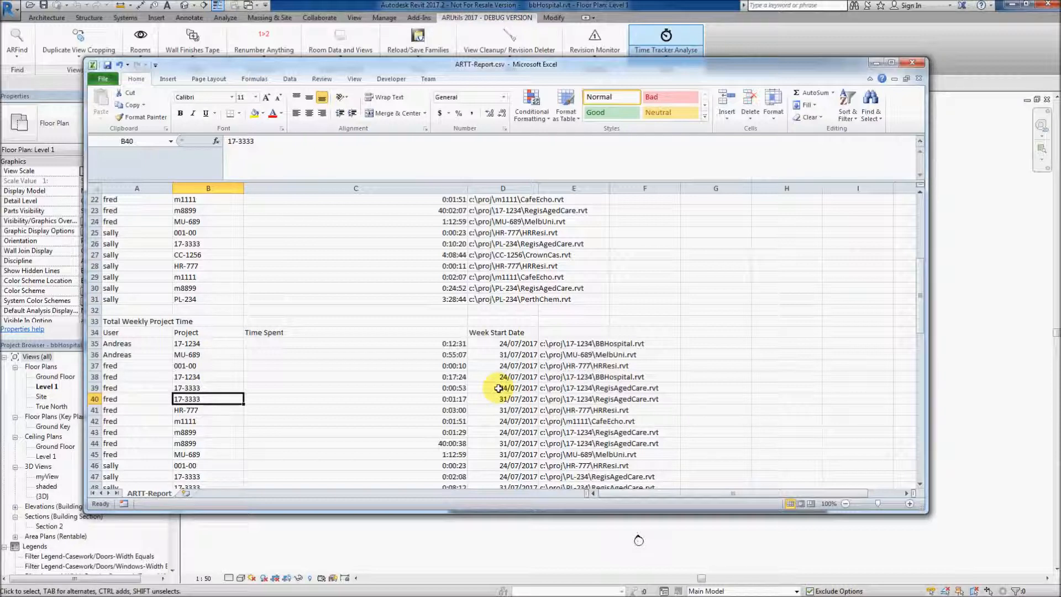
Review the Total Daily Project Time section through to the report's last entries
scroll(351, 423, down, 5)
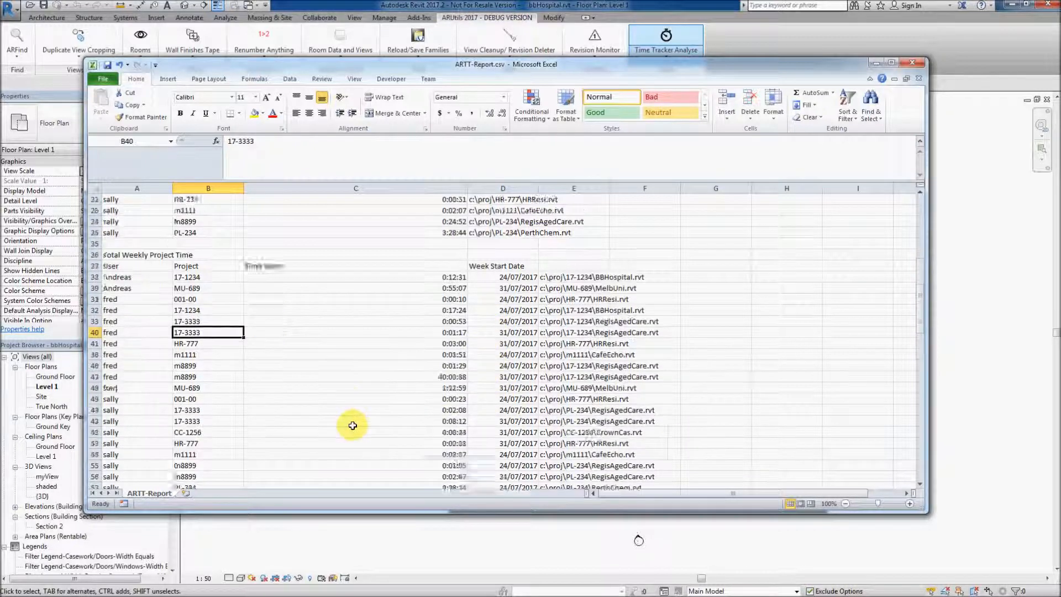
scroll(352, 425, down, 5)
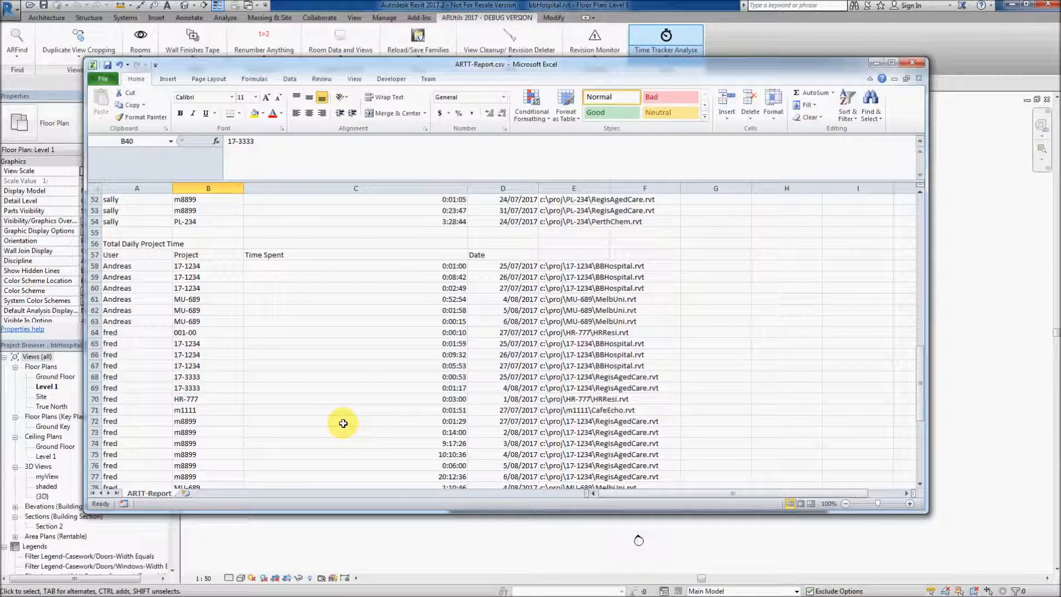
scroll(236, 402, down, 1)
scroll(171, 293, up, 5)
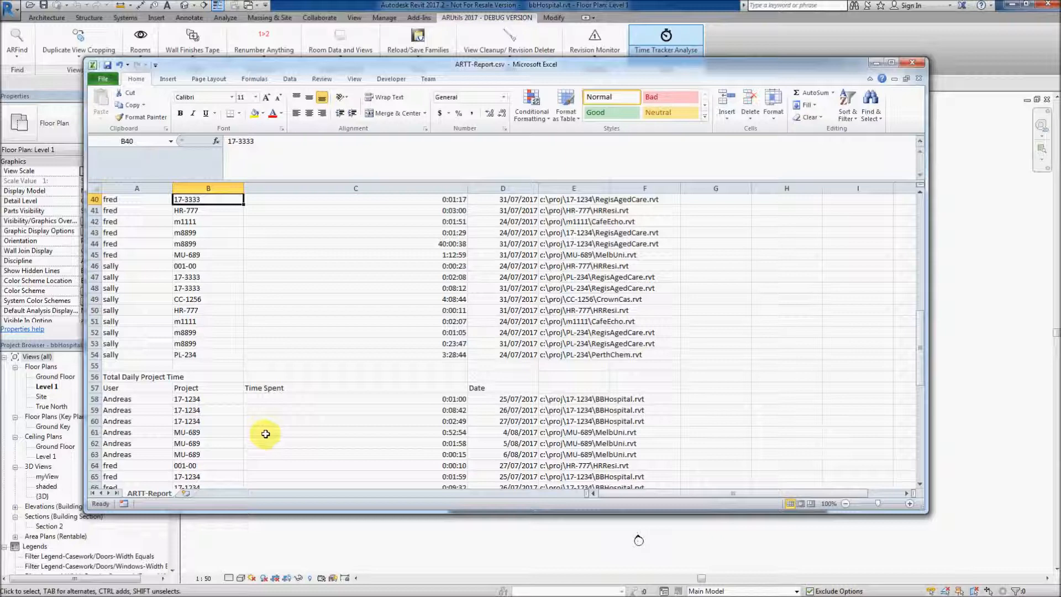
scroll(265, 434, down, 10)
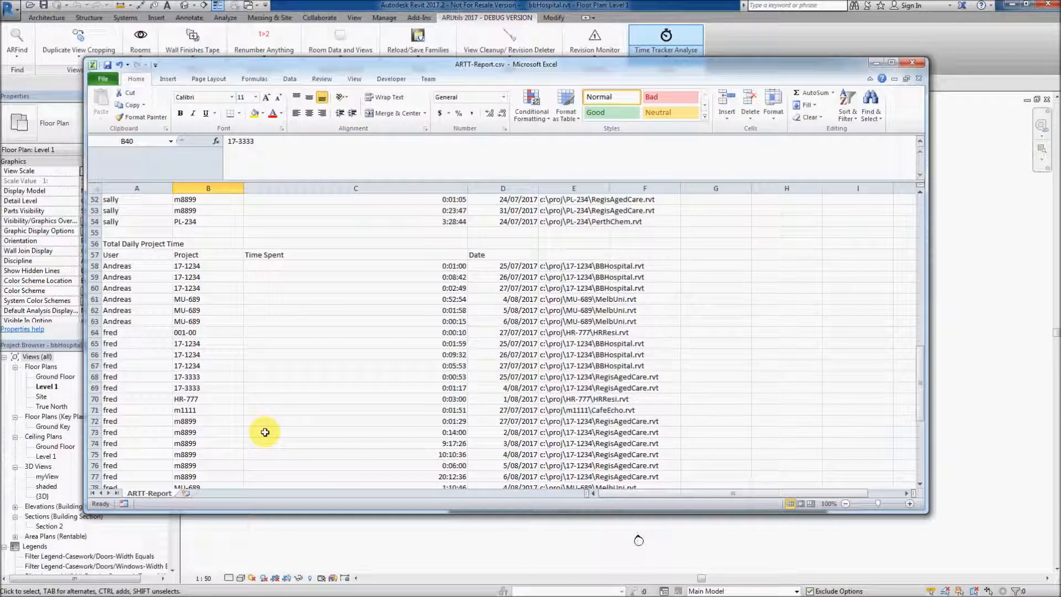
scroll(265, 432, down, 3)
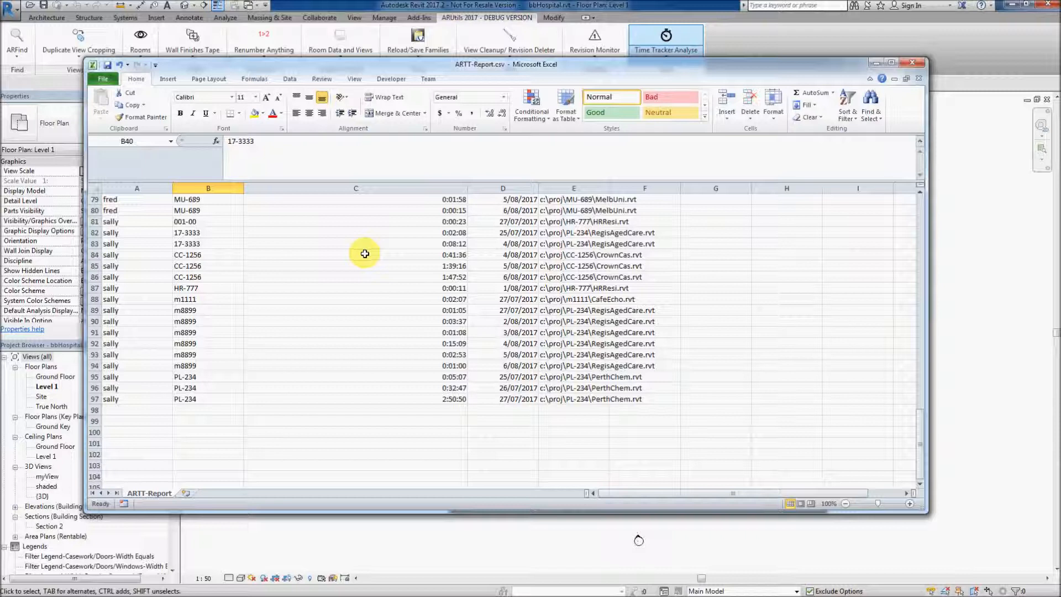
Close ARTT-Report.csv without saving, dismiss the report completion message and close Time Tracker Analyse
click(912, 62)
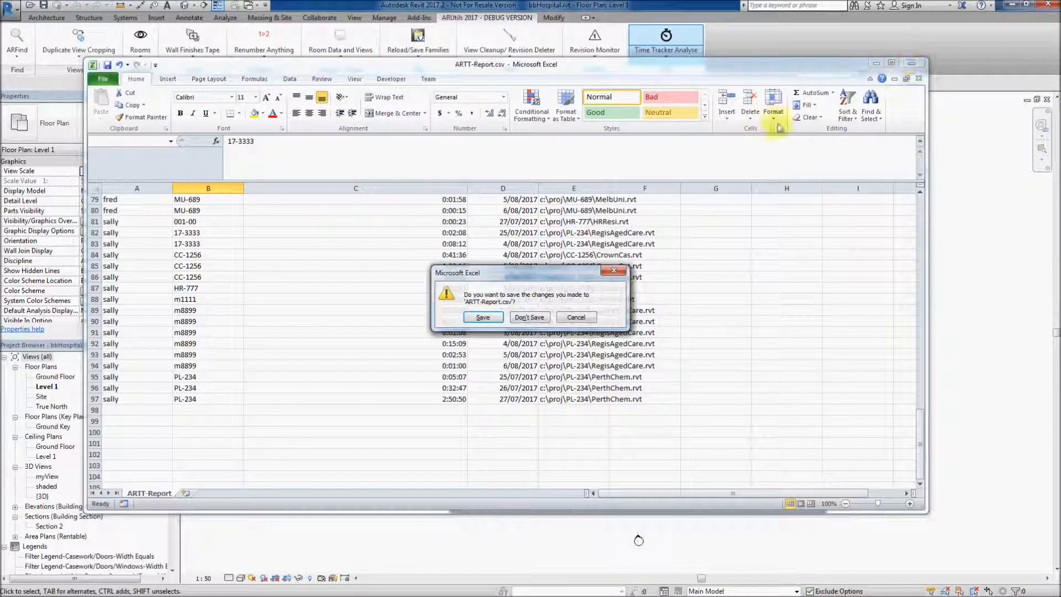
click(529, 317)
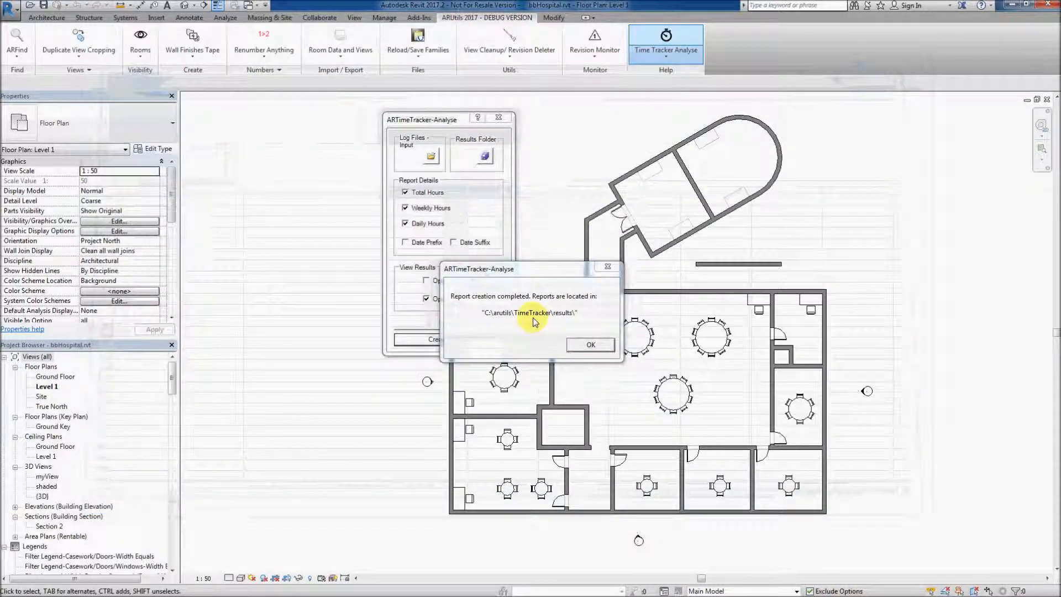
click(591, 345)
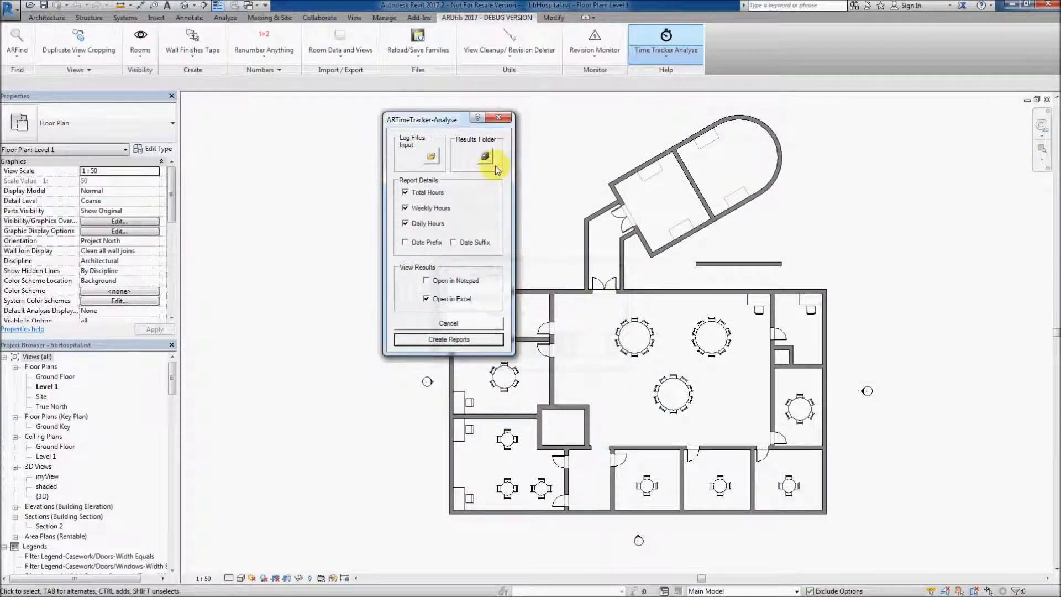
click(498, 117)
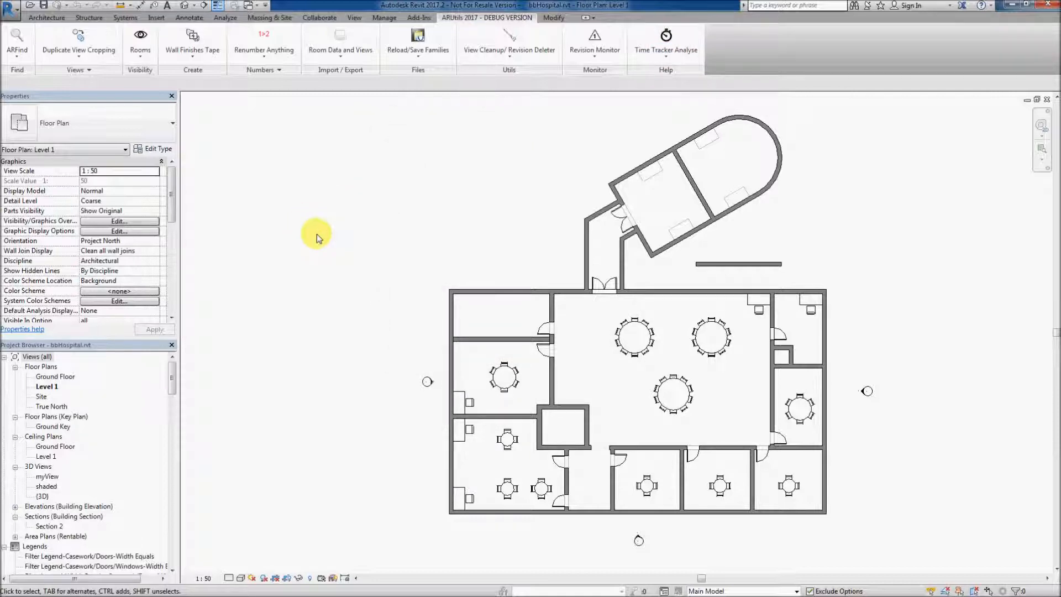
Open TimeTracker.config from the C:\arutils\netlic folder in Notepad
drag(272, 146, 466, 112)
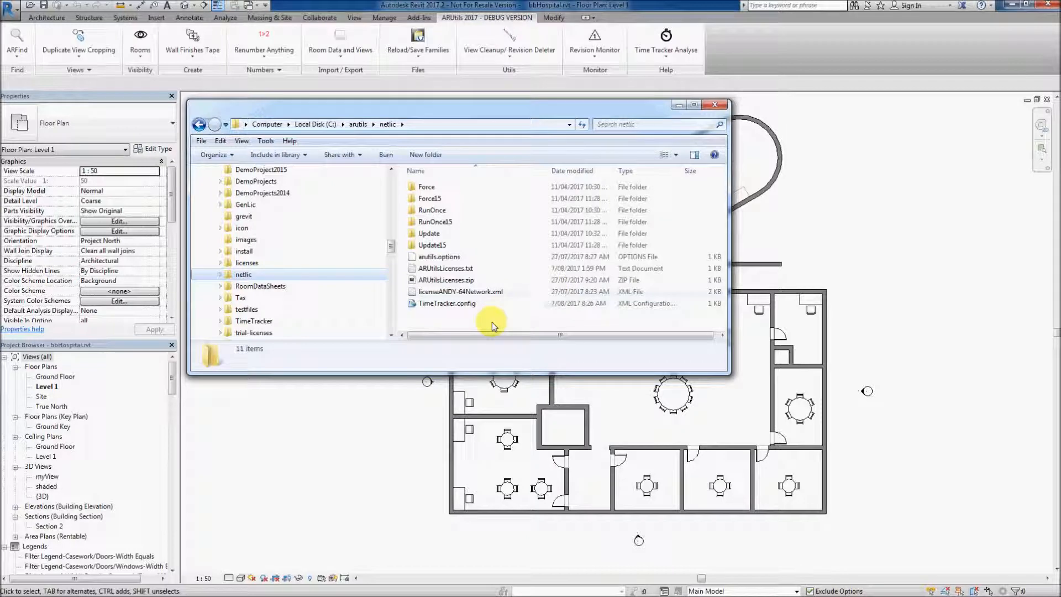
click(458, 127)
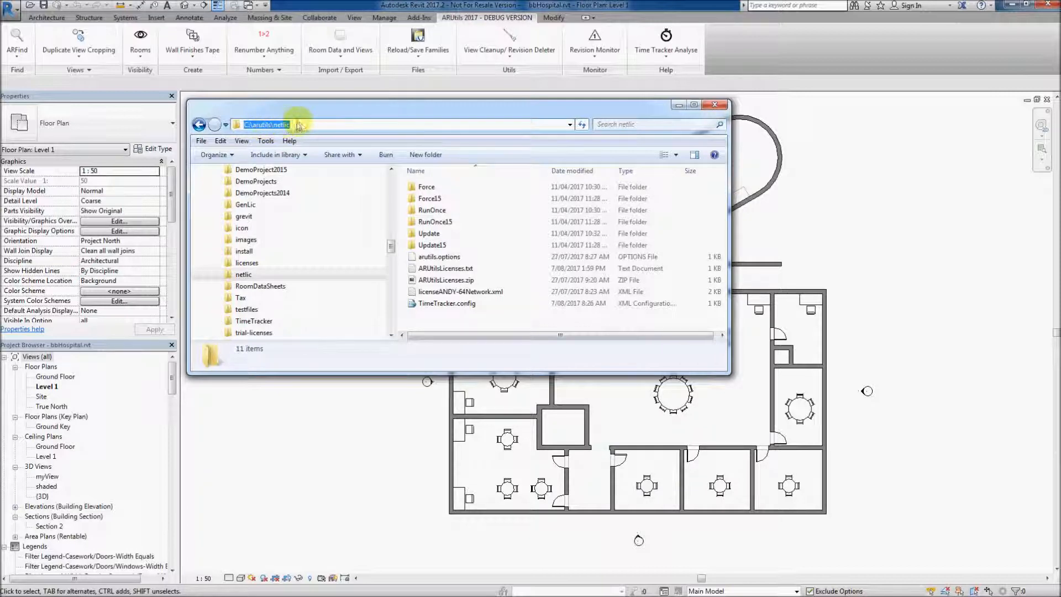
click(444, 303)
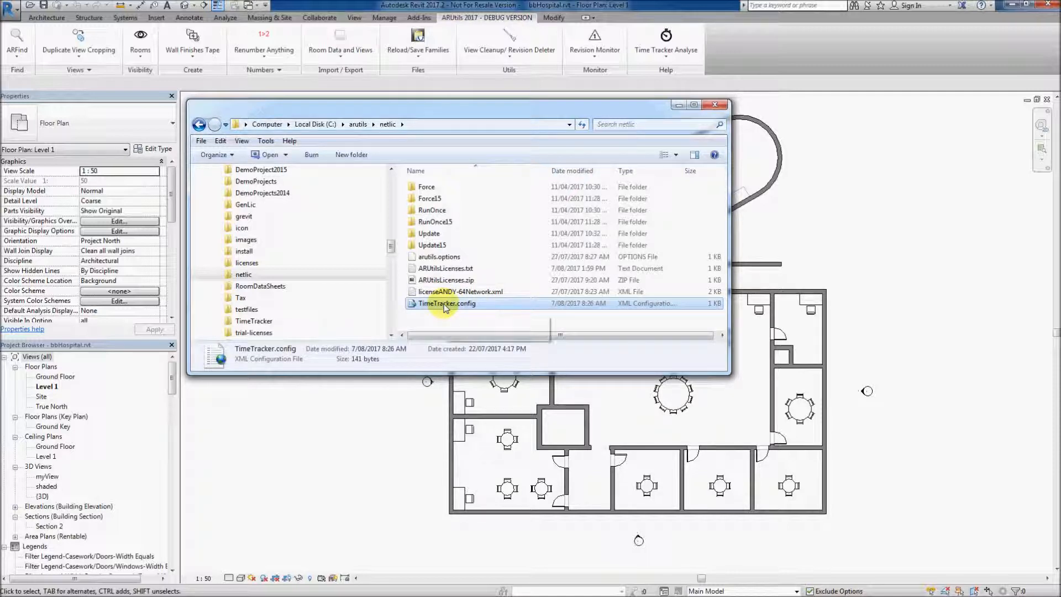
right_click(444, 305)
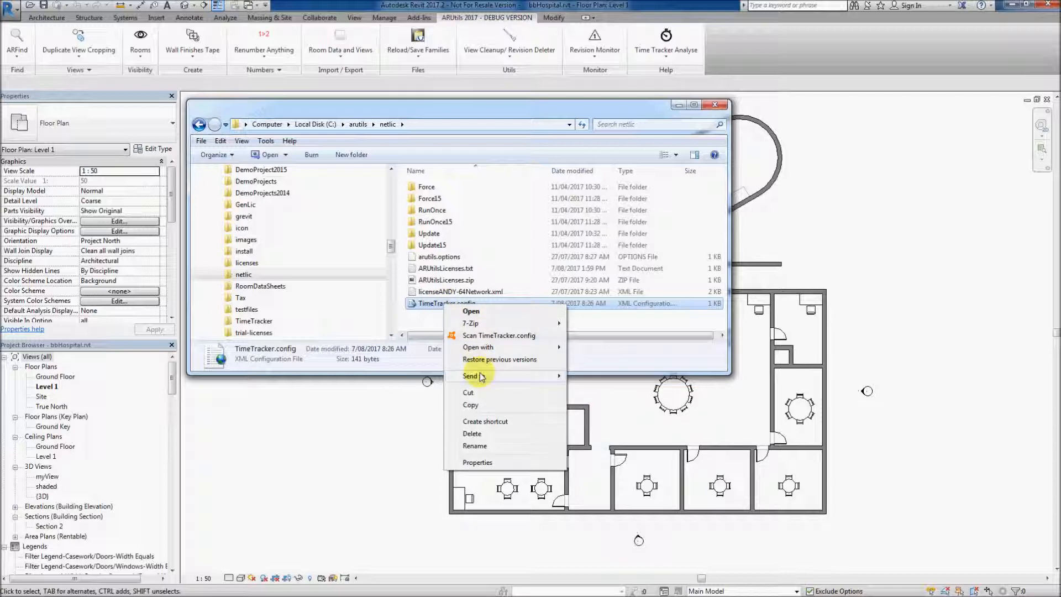
mouse_move(486, 347)
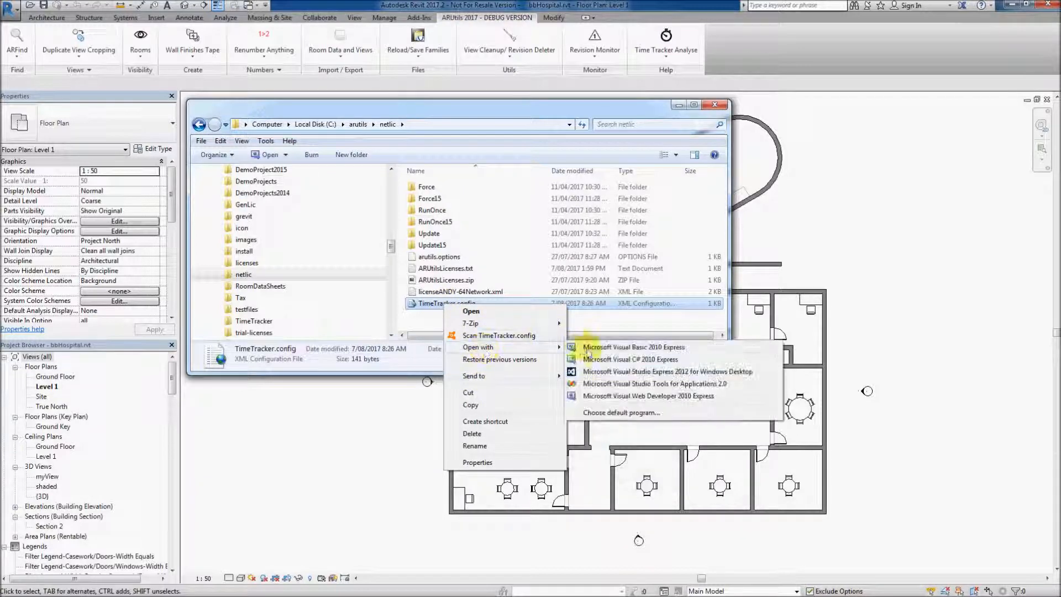
mouse_move(509, 377)
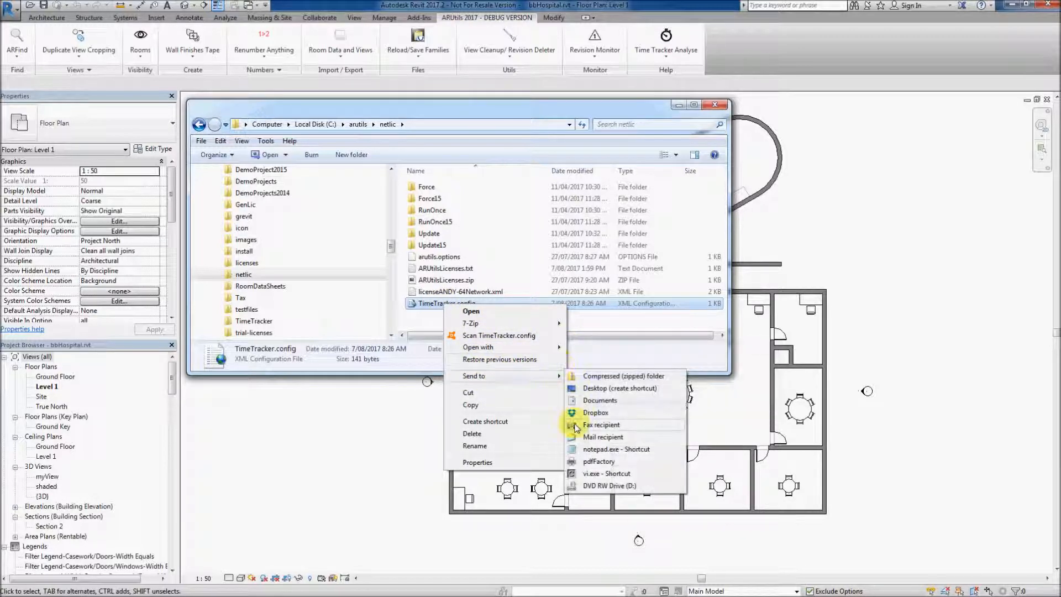
click(586, 449)
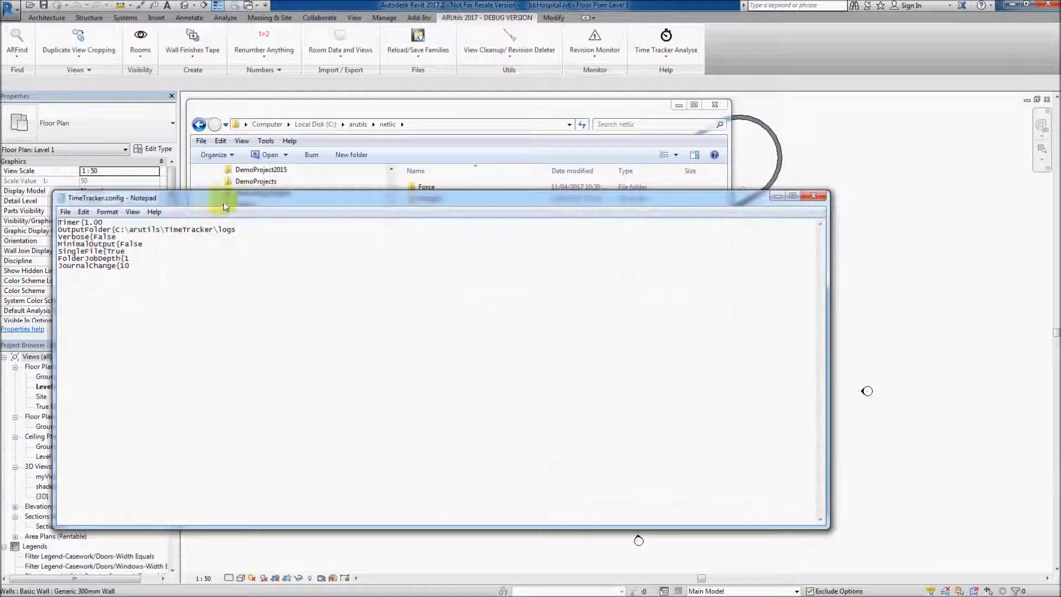
Shrink the TimeTracker.config window around its few lines of settings and move it beside the folder's file list
drag(828, 324, 316, 297)
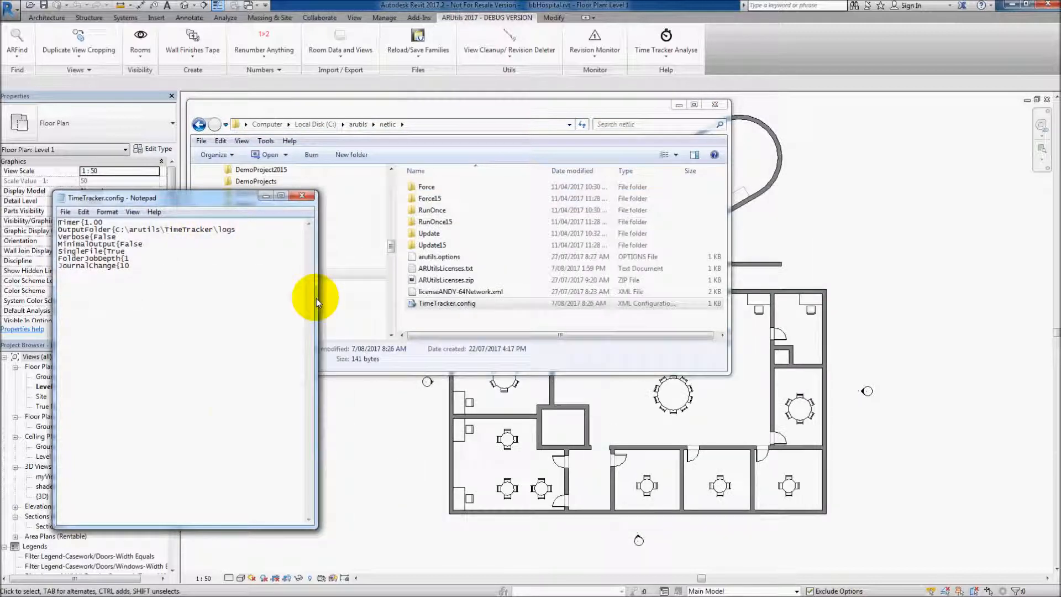
drag(200, 527, 208, 286)
drag(212, 200, 668, 216)
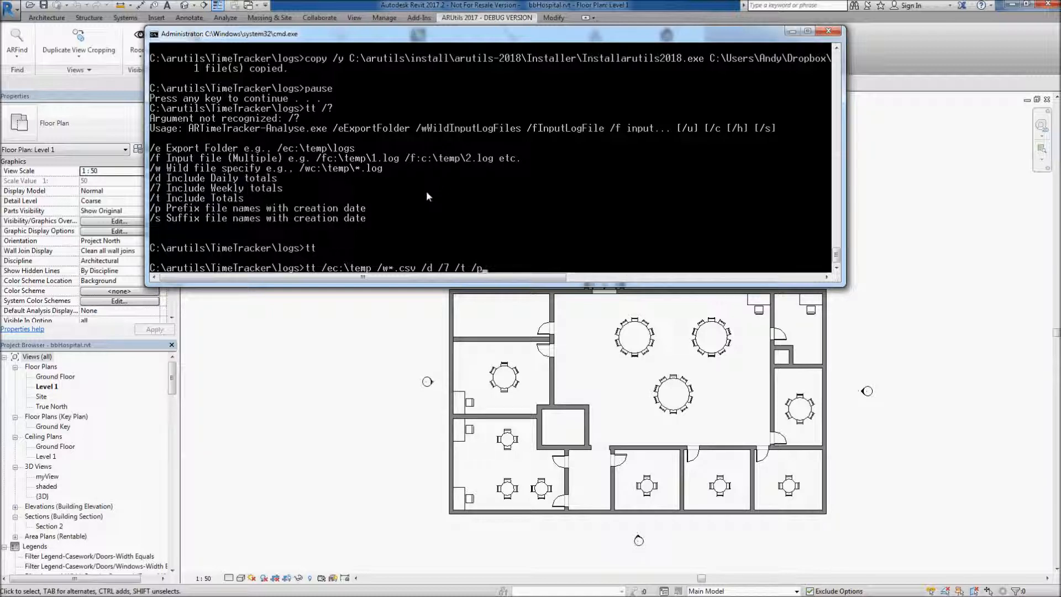
Replace the pending tt arguments at the command prompt with /? and run it to show the usage options
key(BackSpace)
key(BackSpace)
key(BackSpace)
key(BackSpace)
key(BackSpace)
key(BackSpace)
key(BackSpace)
key(BackSpace)
key(BackSpace)
key(BackSpace)
key(BackSpace)
key(BackSpace)
key(BackSpace)
key(BackSpace)
key(BackSpace)
key(BackSpace)
key(BackSpace)
key(BackSpace)
key(BackSpace)
key(BackSpace)
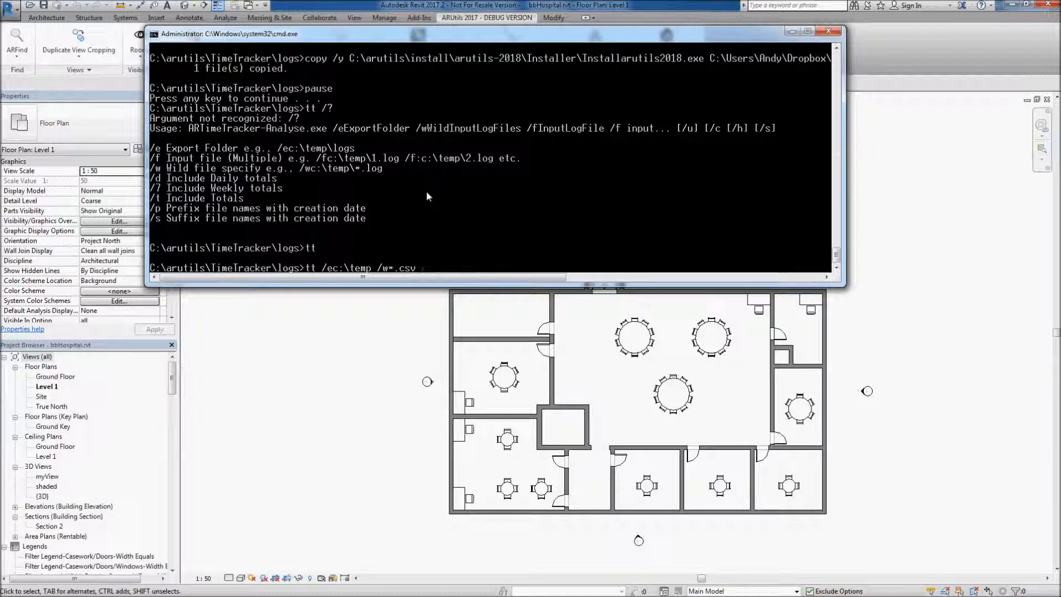
key(BackSpace)
key(BackSpace)
key(BackSpace)
key(BackSpace)
key(BackSpace)
key(BackSpace)
text(/?)
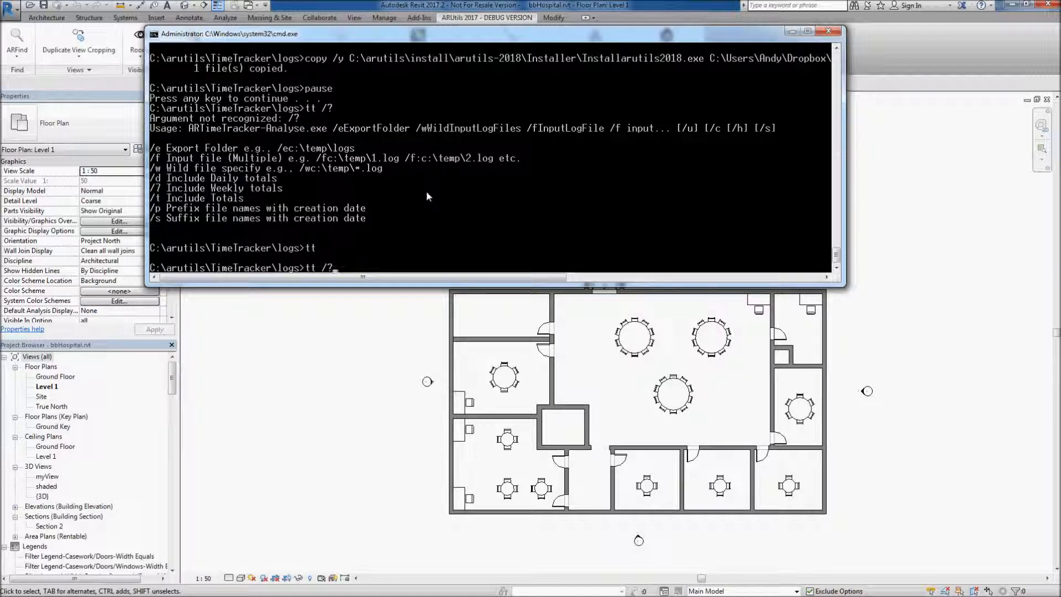
key(Return)
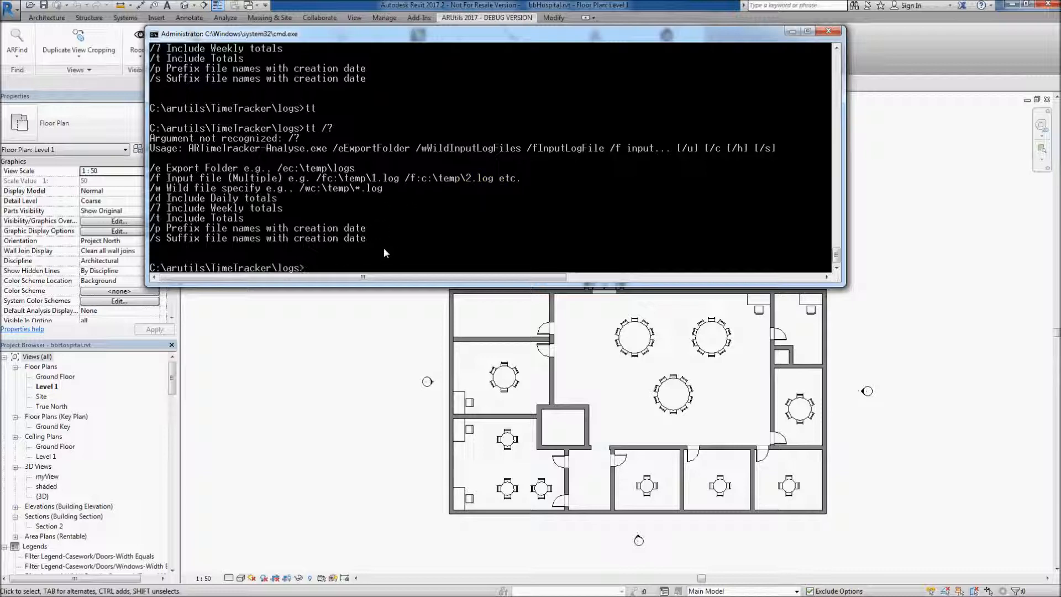
Run tt /ec:\temp /wf*.csv /d /t to export daily and total reports for the log files beginning with f
text(tt /ec:\temp /wf*.)
text(csv)
text(/d)
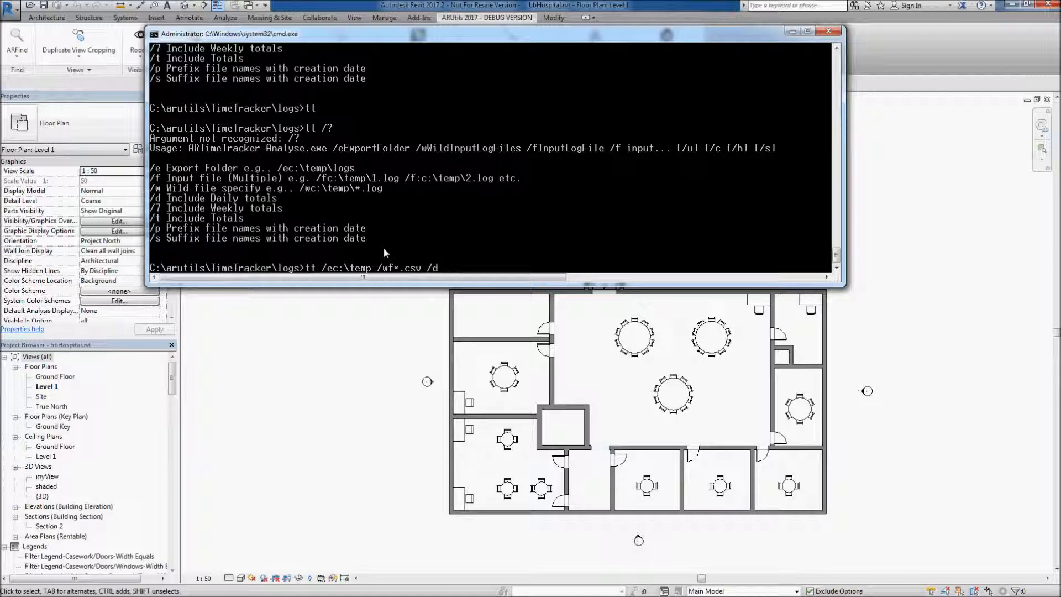
text(/t)
key(Return)
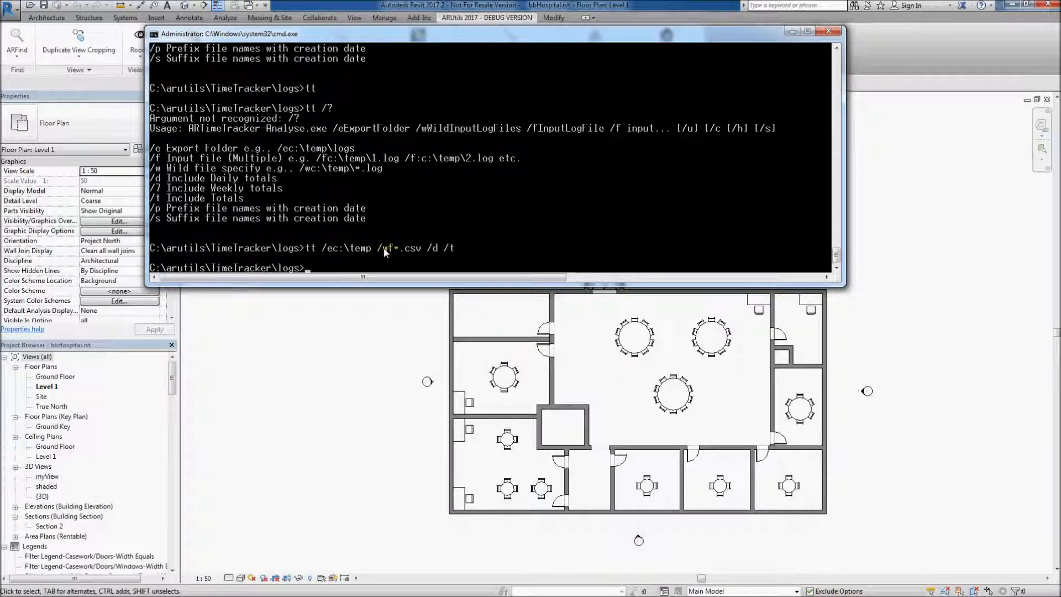
Browse to c:\temp in a new file window and open ARTT-Report.csv in Excel
key(super+e)
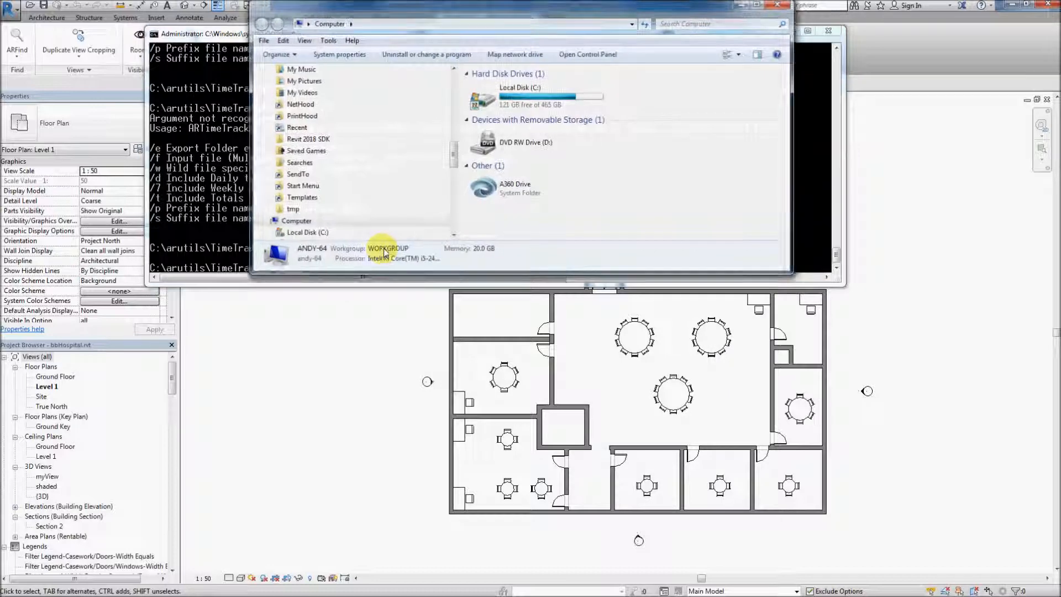
click(414, 24)
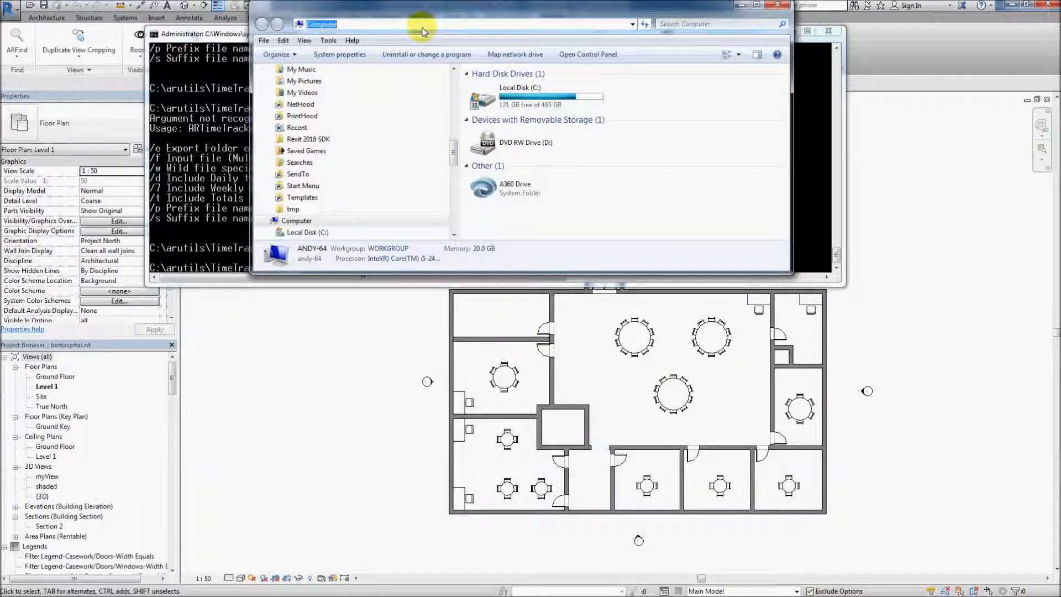
text(c:	emp)
key(Return)
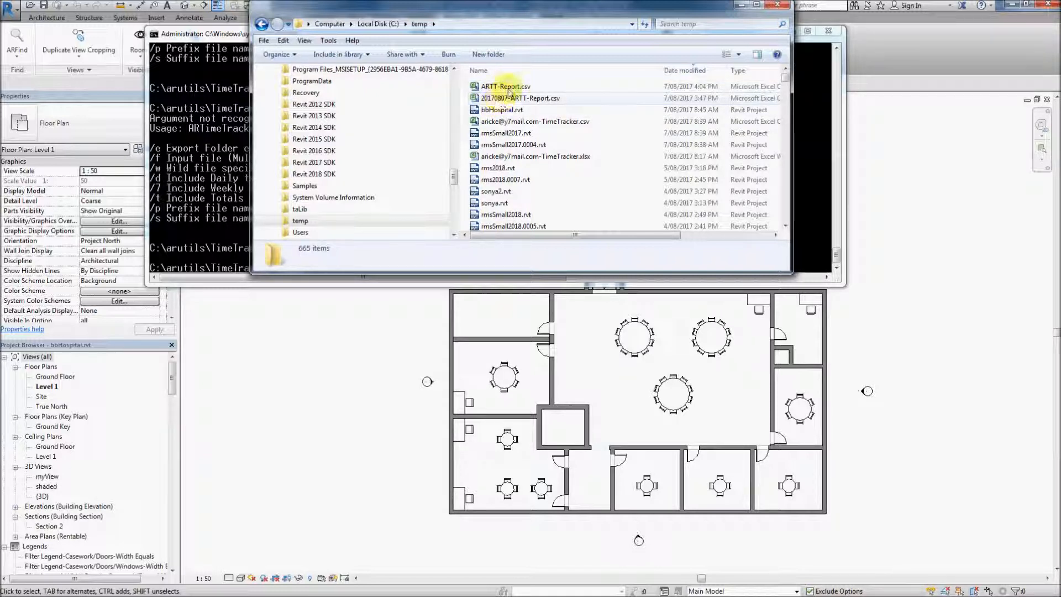
click(507, 87)
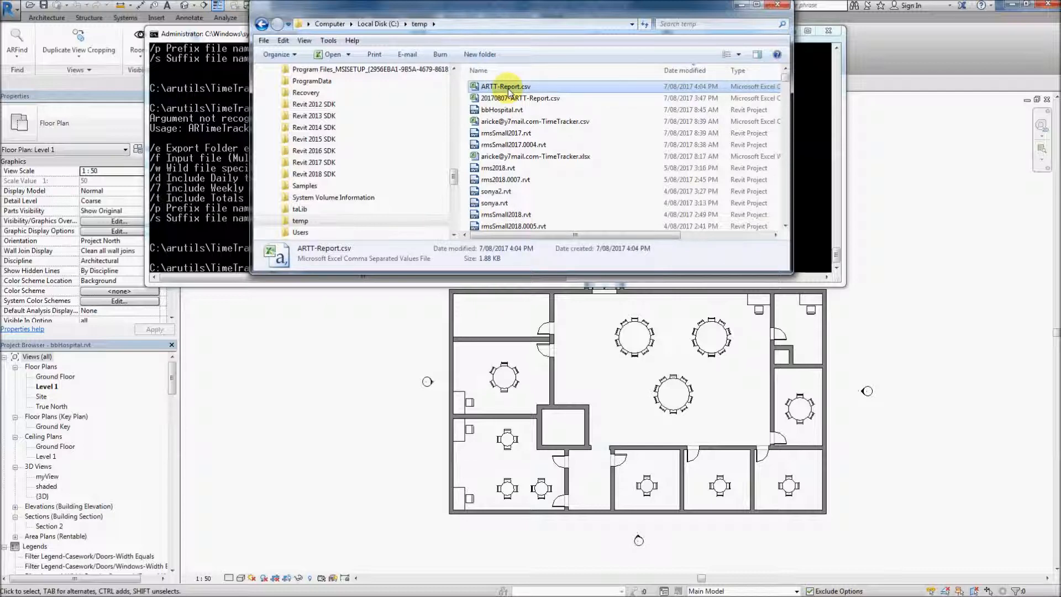
double_click(507, 88)
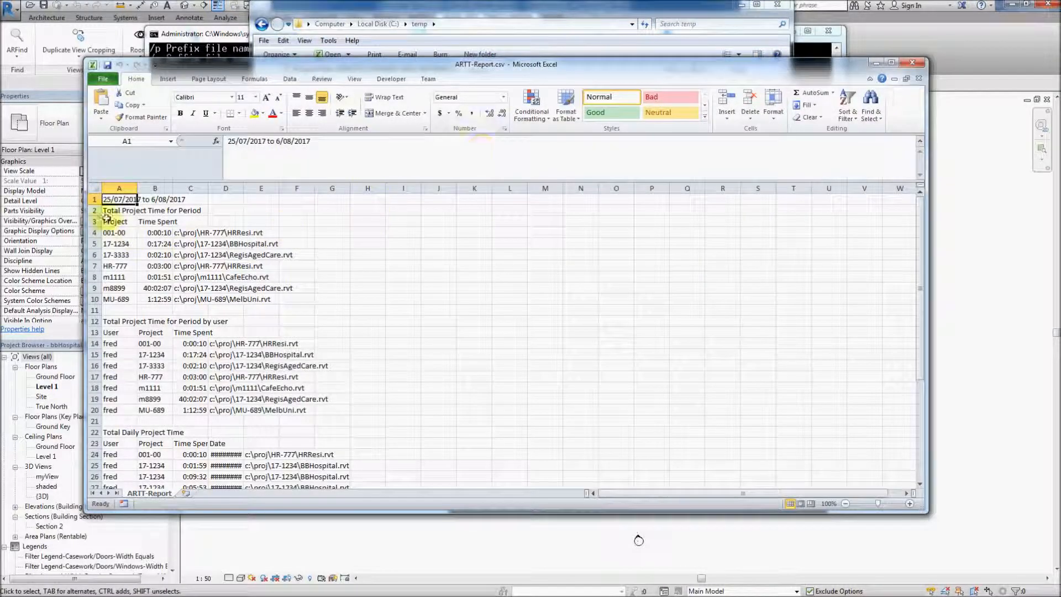
Fit all columns of the command-line report to their contents and clear the whole-sheet selection
click(94, 188)
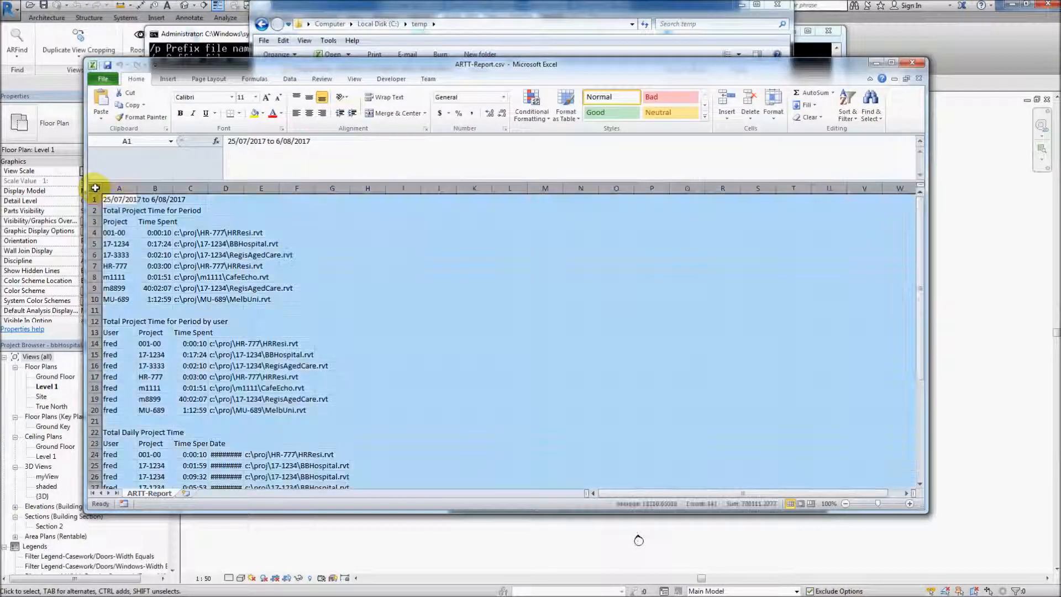
double_click(139, 190)
click(289, 341)
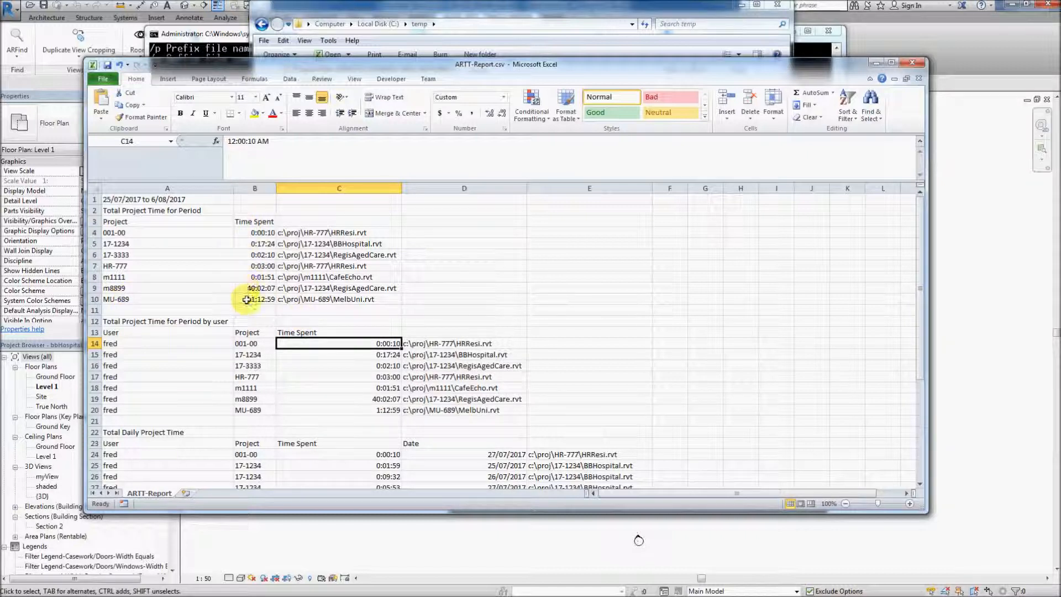
Review the report's total project time by user and the Total Daily Project Time section down to its last entries
click(133, 344)
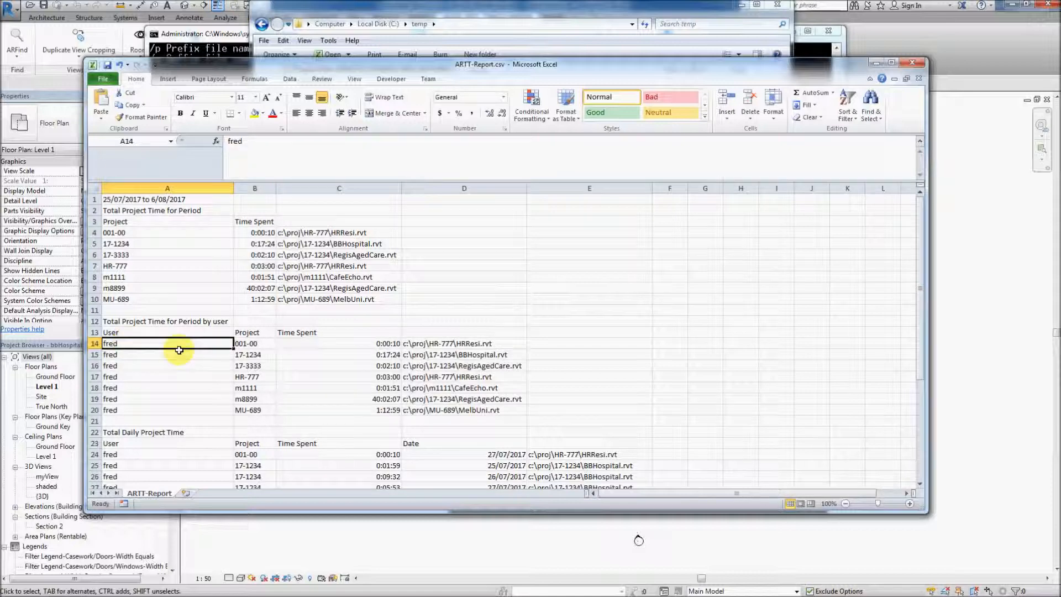
scroll(179, 350, down, 2)
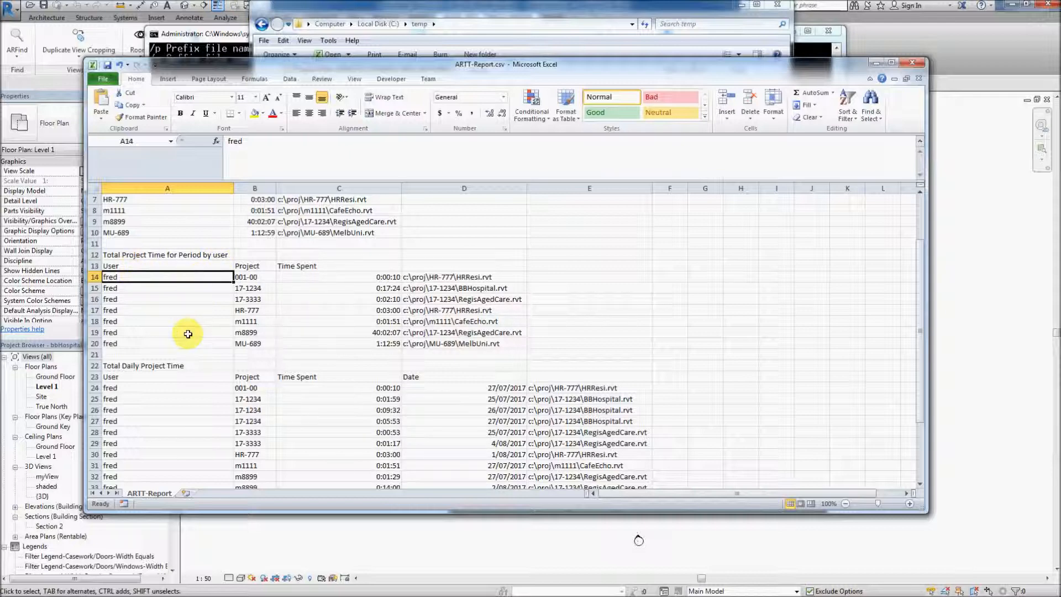
scroll(187, 342, down, 3)
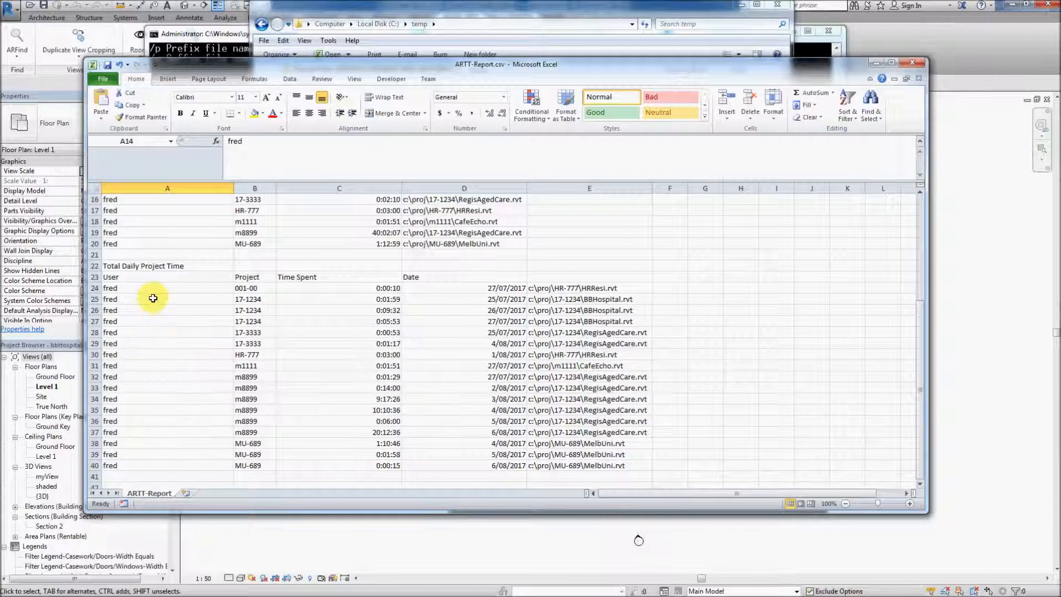